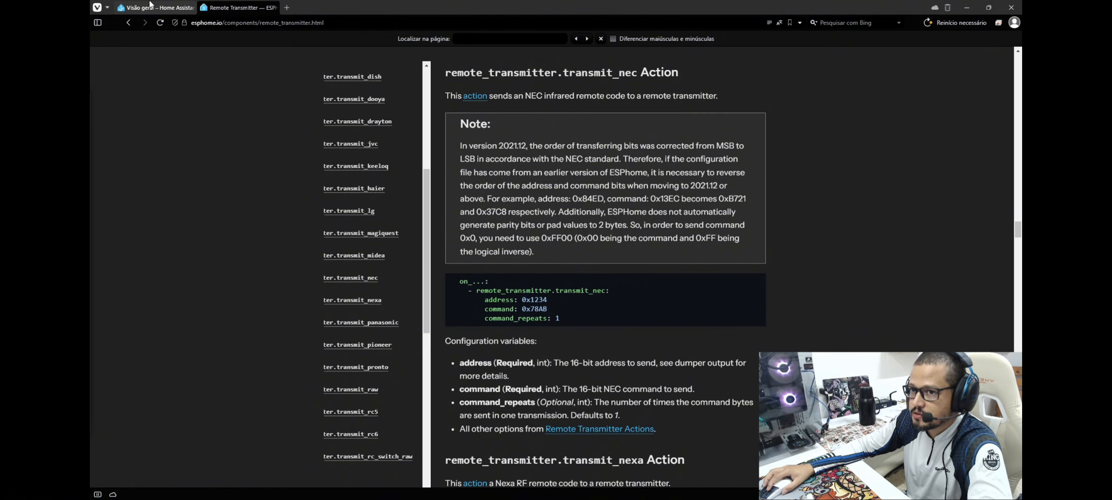
Step: Switch to Home Assistant and delete the irremote device from ESPHome
click(150, 8)
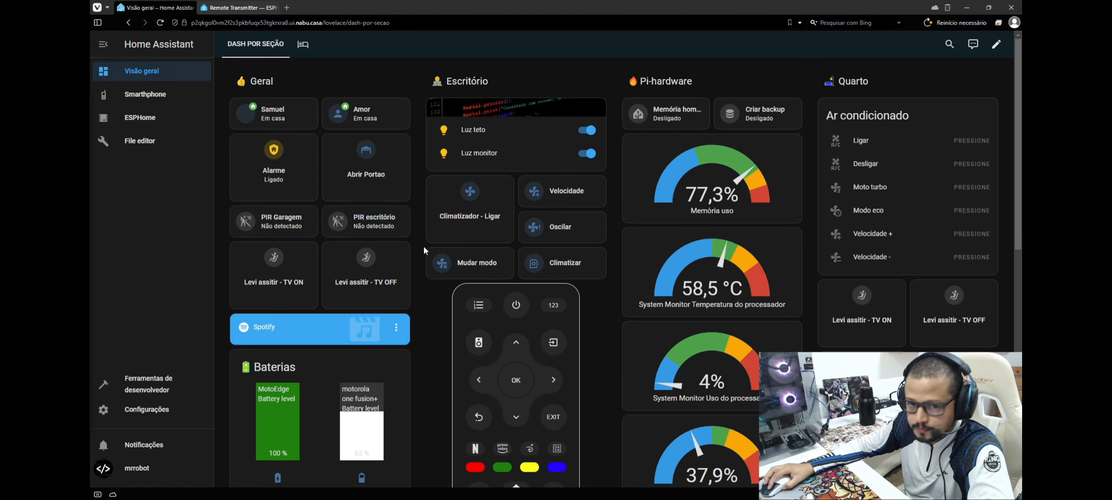
click(140, 118)
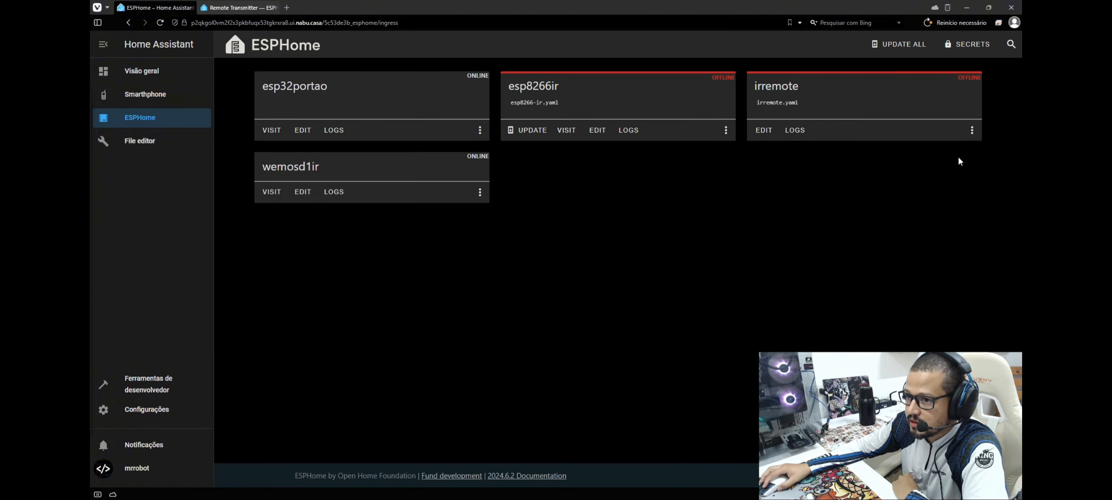
click(972, 130)
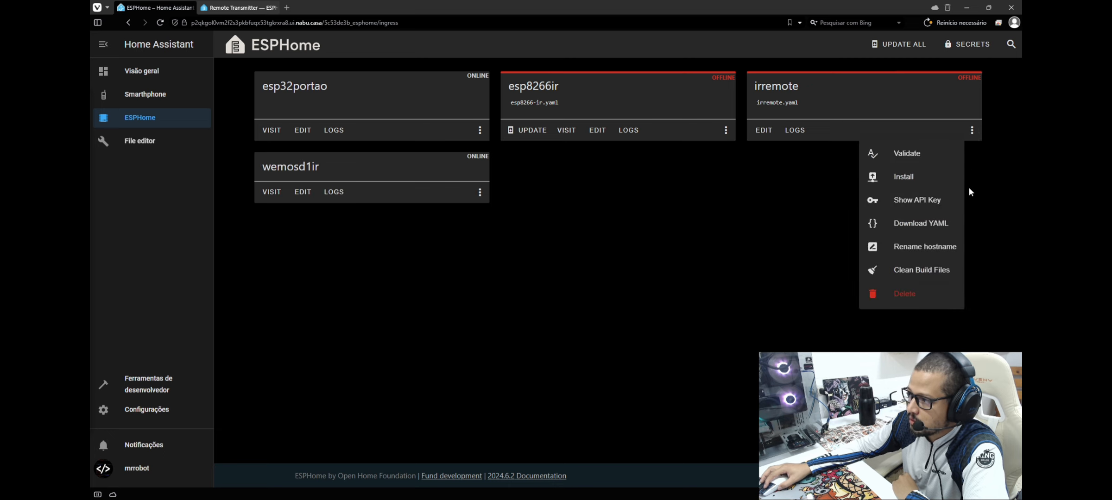
click(938, 304)
click(669, 282)
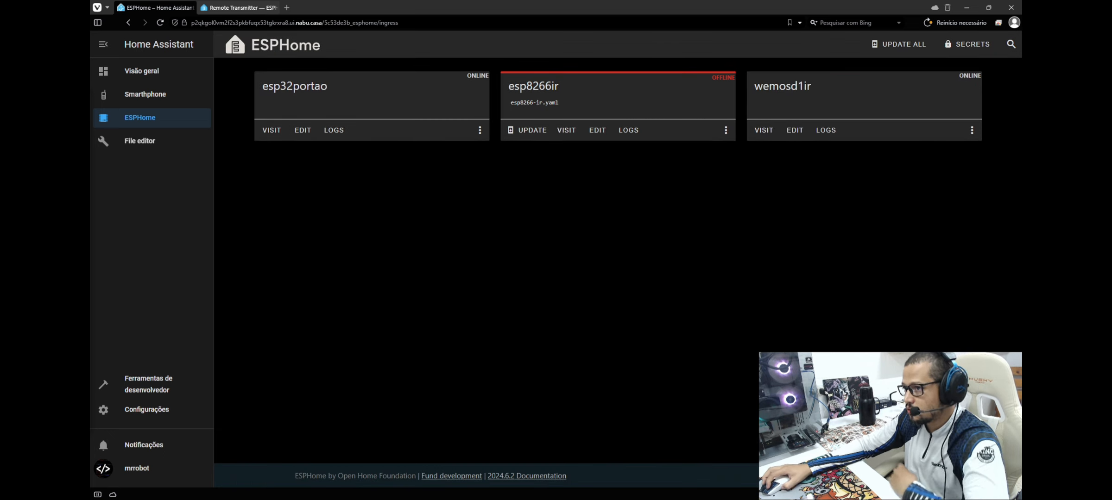
Step: Create an ESPHome device named controleremoto, copy its encryption key, and skip both the connection and installation stages
click(976, 464)
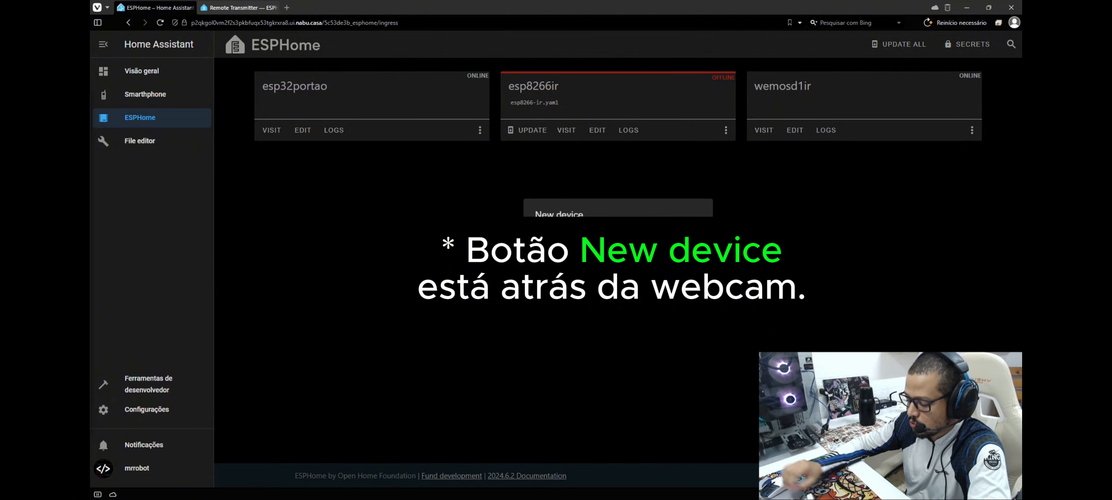
text(controle)
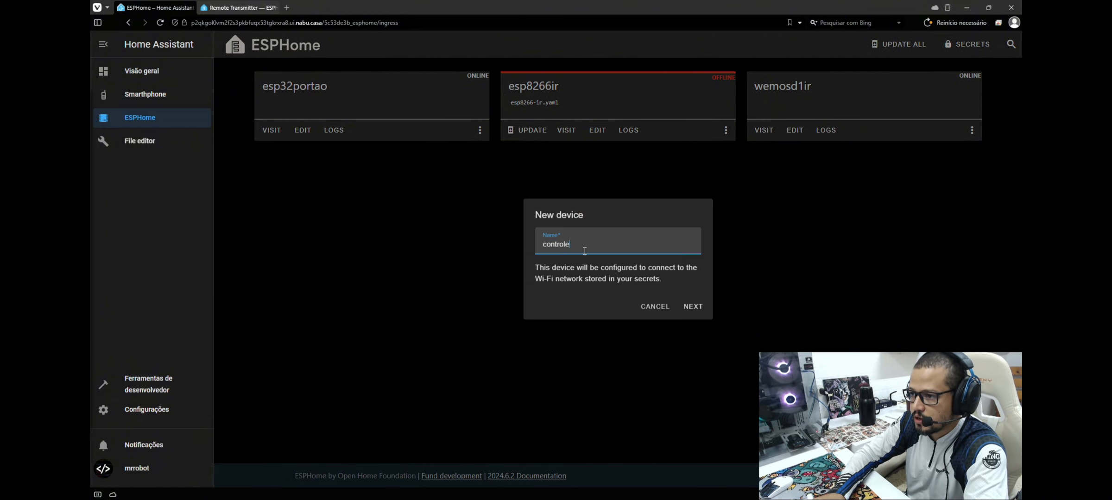
text(remoto)
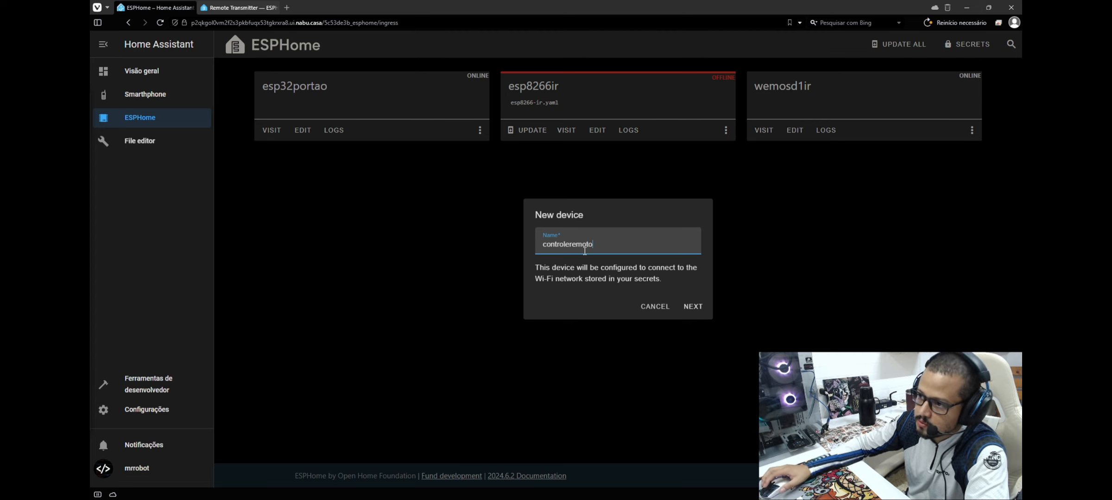
click(690, 308)
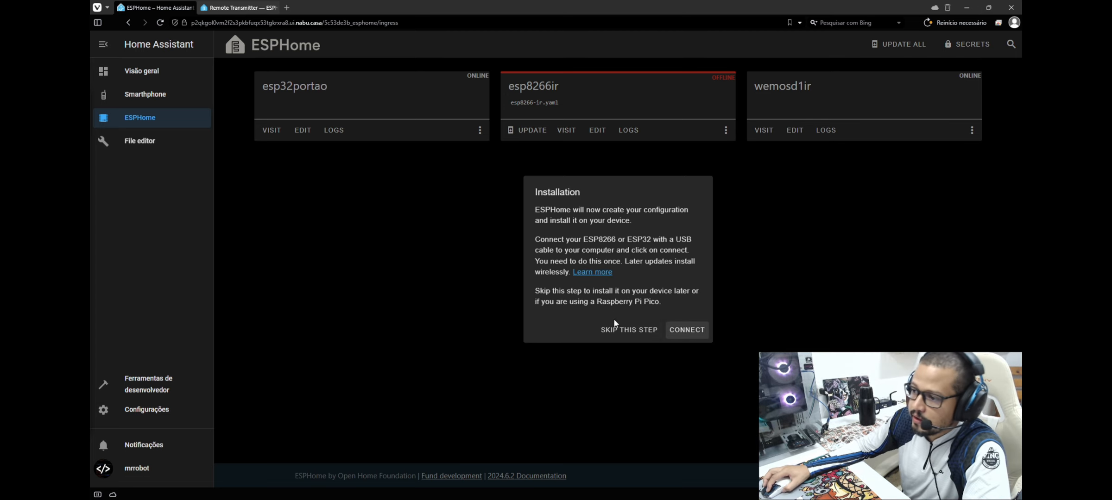
click(620, 333)
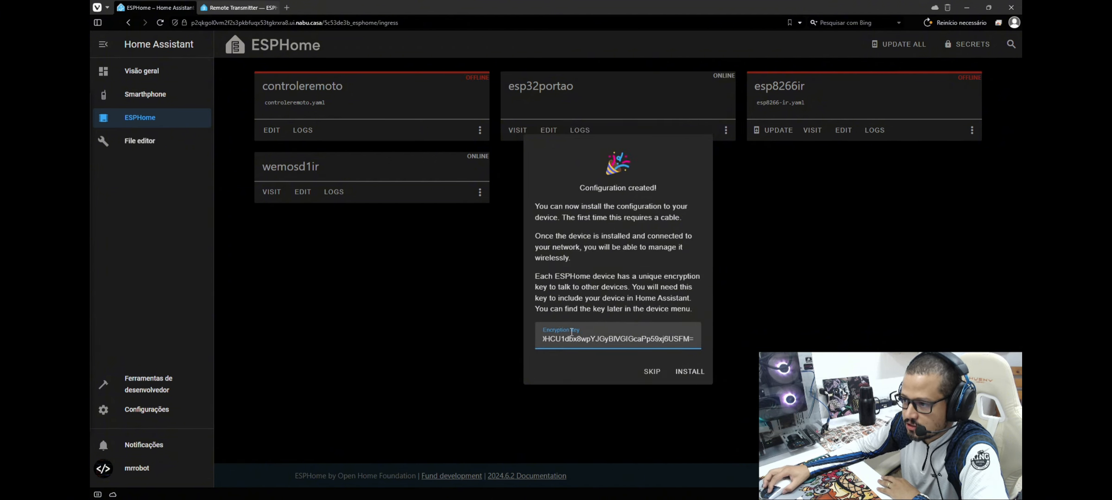
click(642, 343)
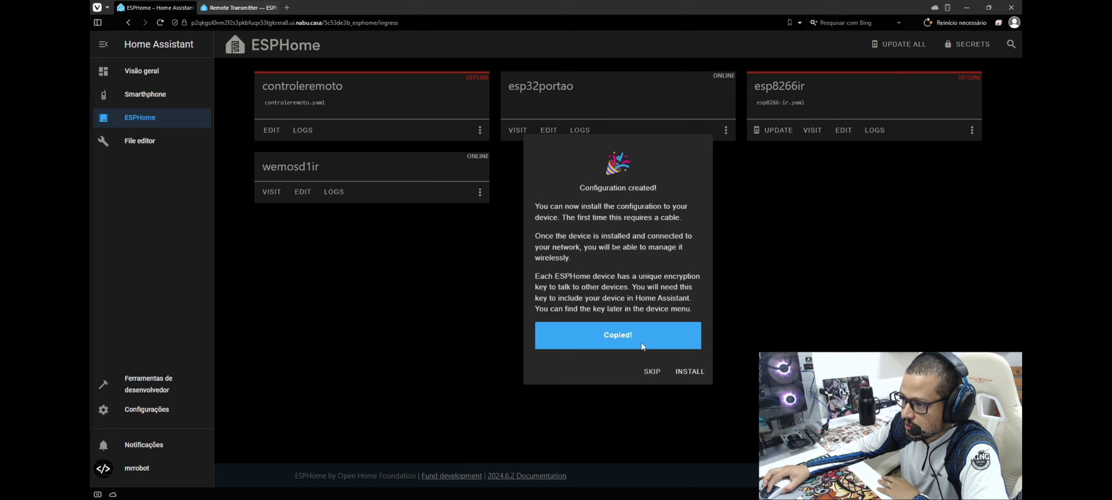
click(663, 377)
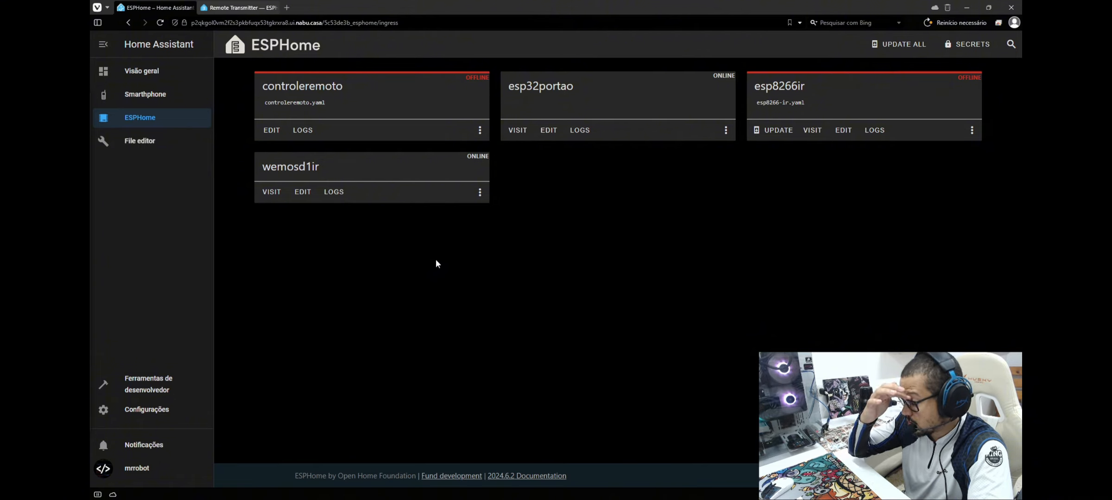
Step: Review the generated YAML configuration of the controleremoto device and close it
click(268, 135)
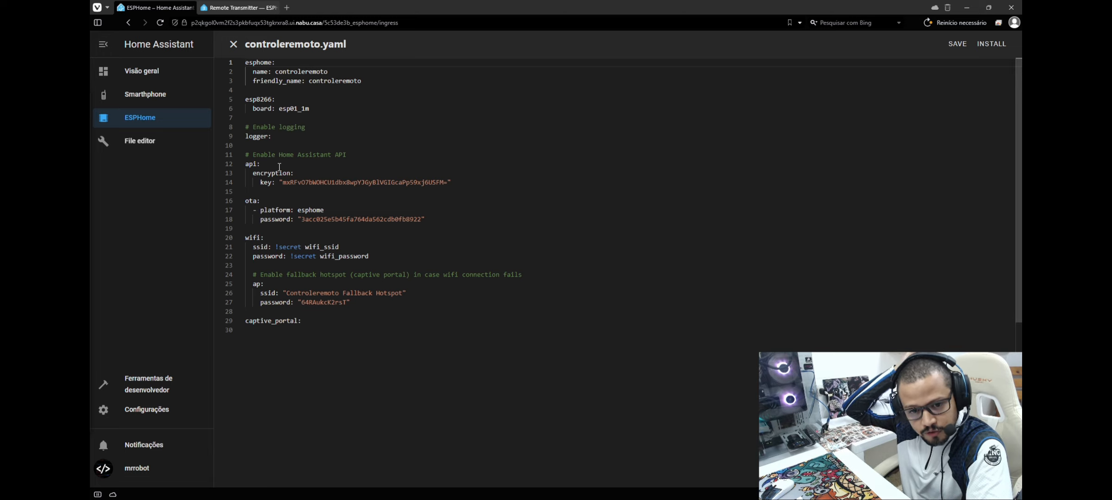
click(496, 178)
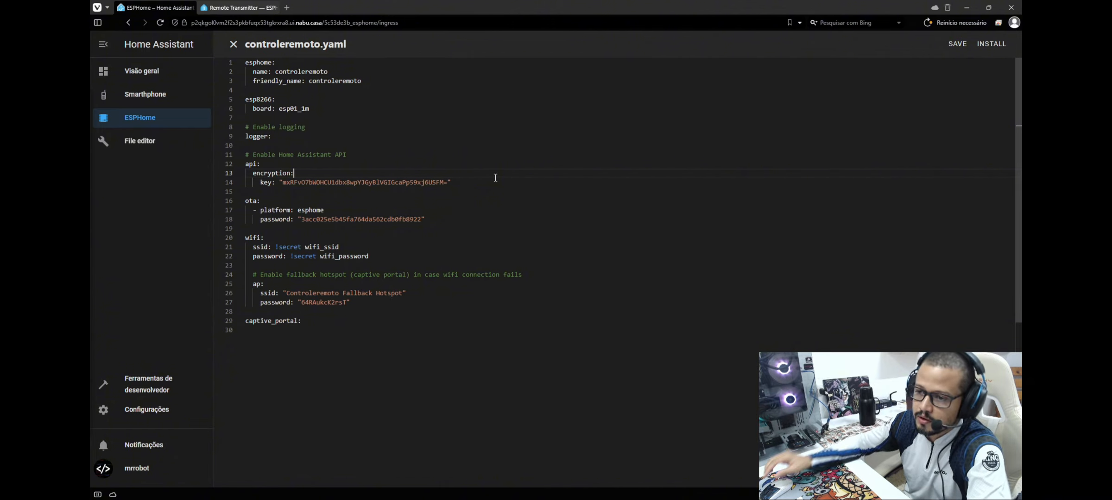
click(430, 328)
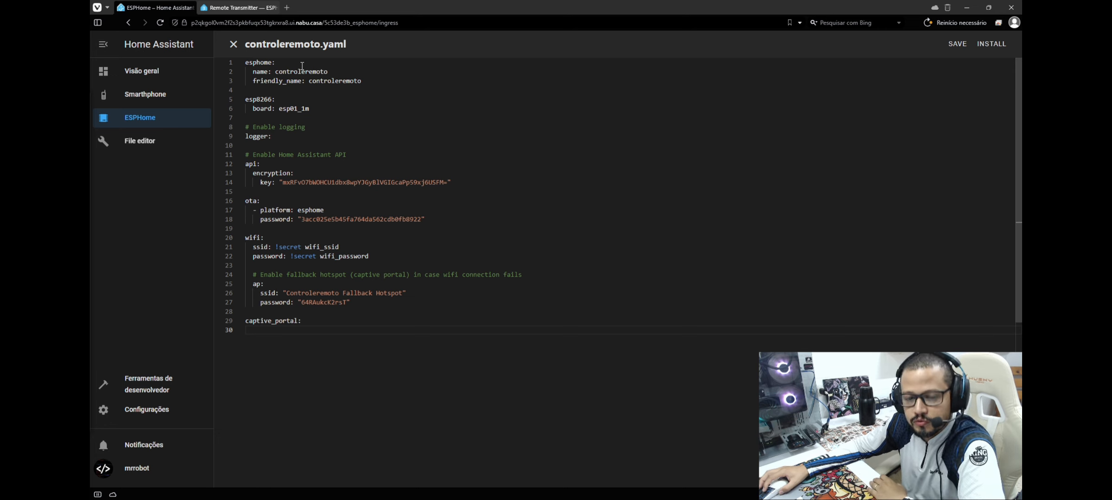
click(236, 45)
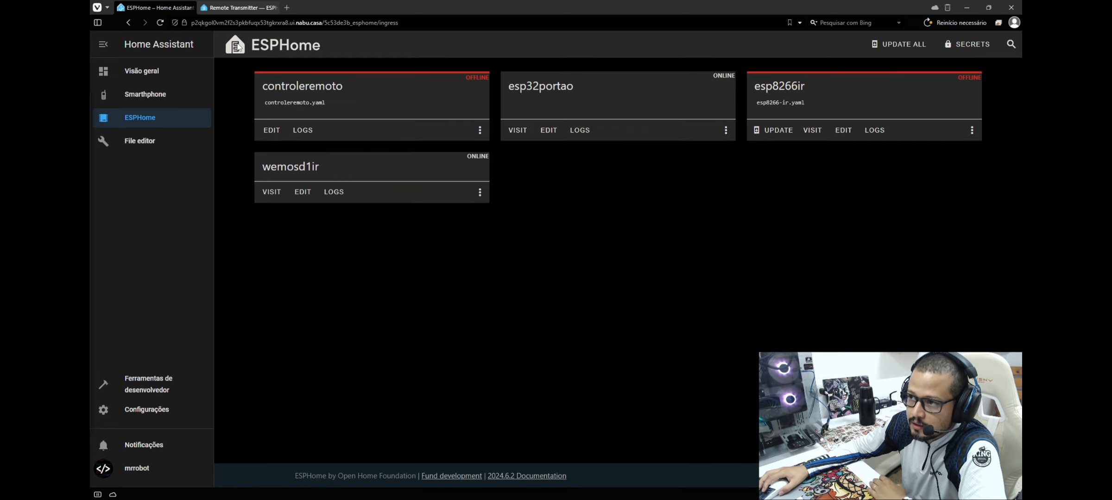
Step: Replace the entire content of controleremoto.yaml with the configuration copied from esp8266-ir.yaml
click(845, 132)
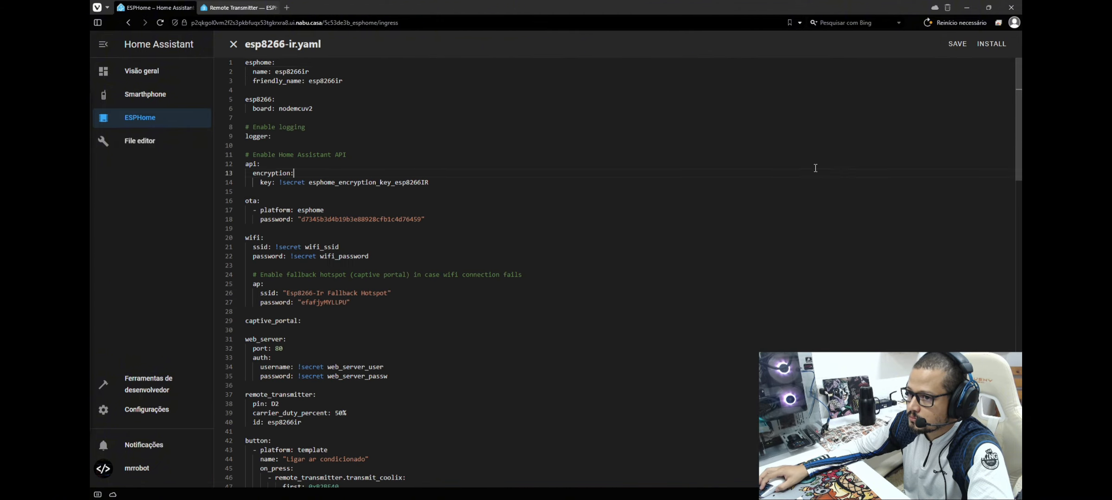
click(233, 44)
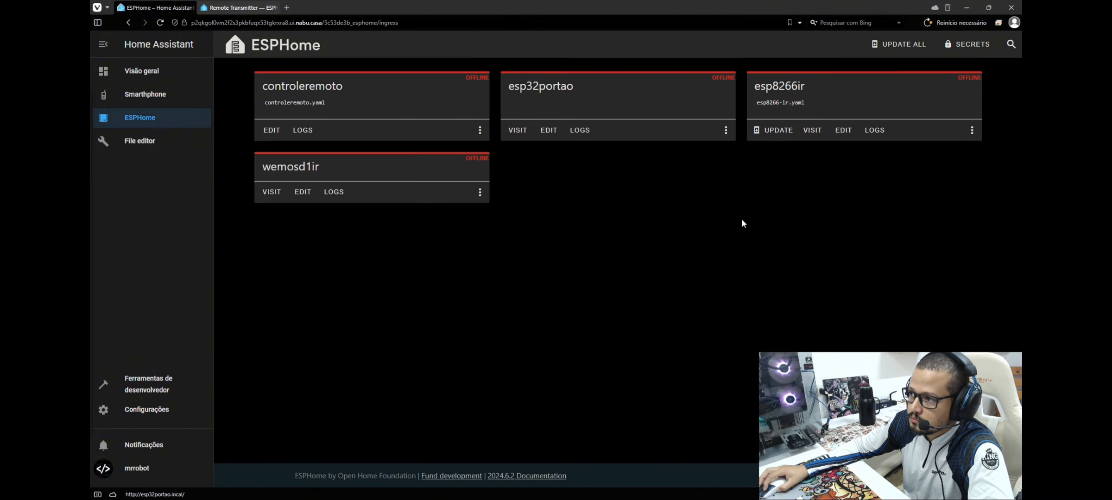
click(268, 133)
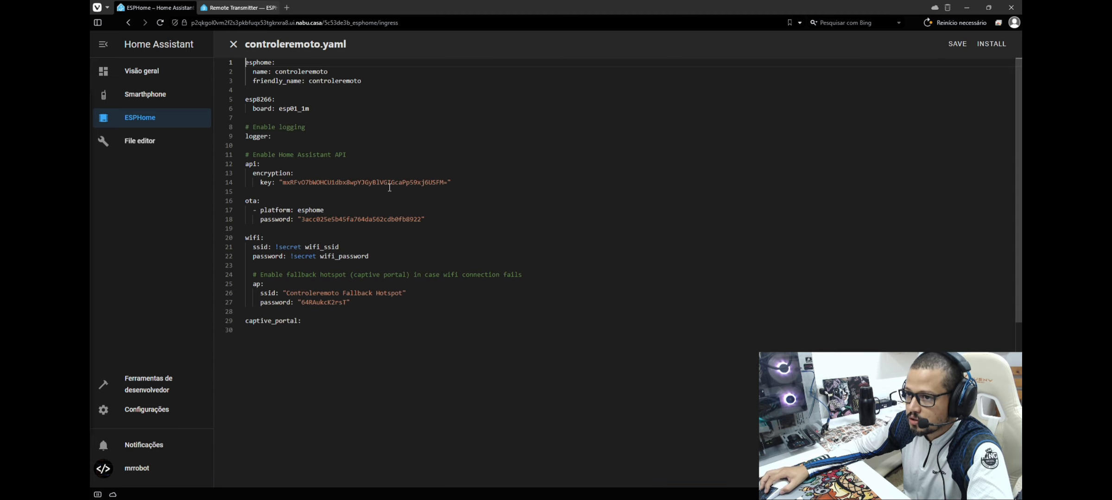
key(ctrl+a)
key(ctrl+v)
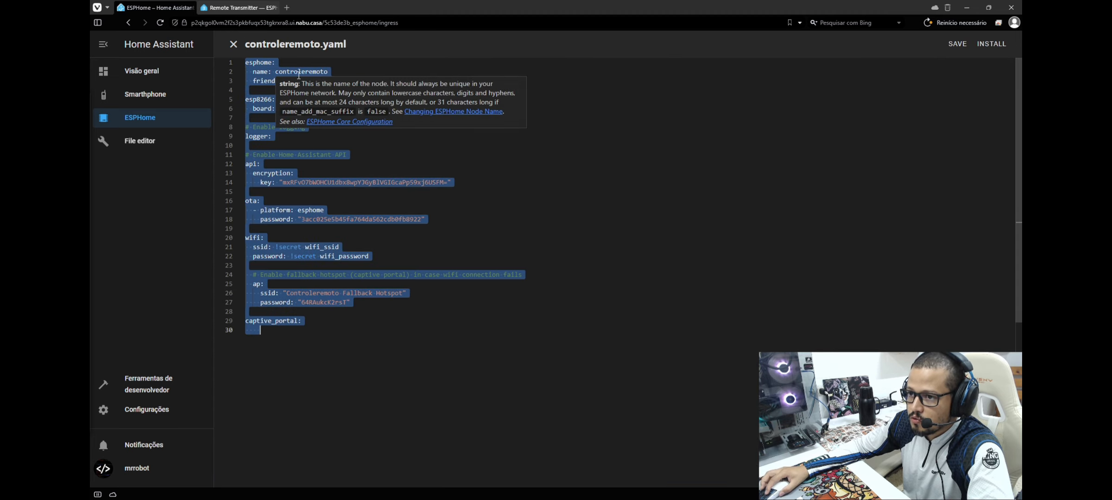
scroll(360, 138, up, 10)
scroll(360, 138, up, 5)
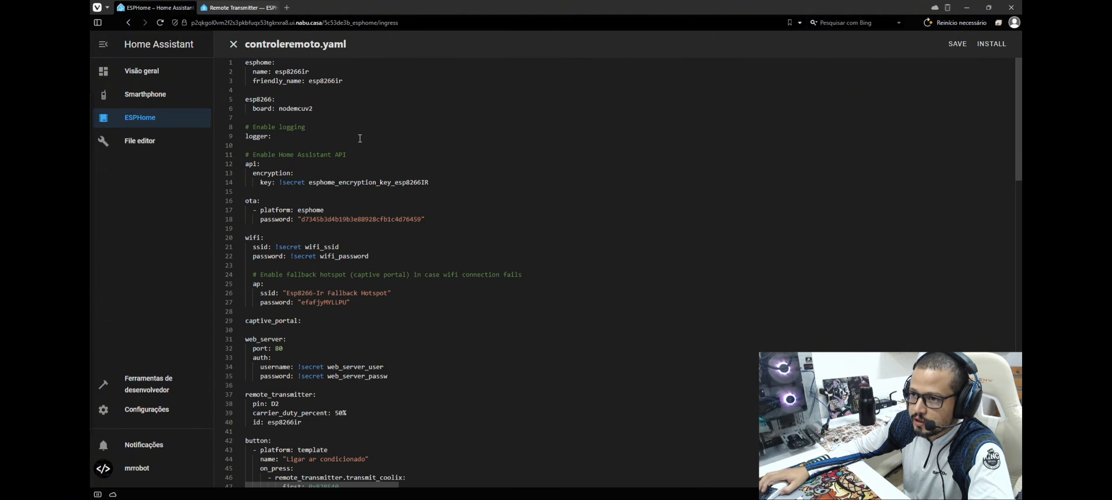
Step: Set both the friendly_name and the name in controleremoto.yaml to controleremoto
double_click(327, 80)
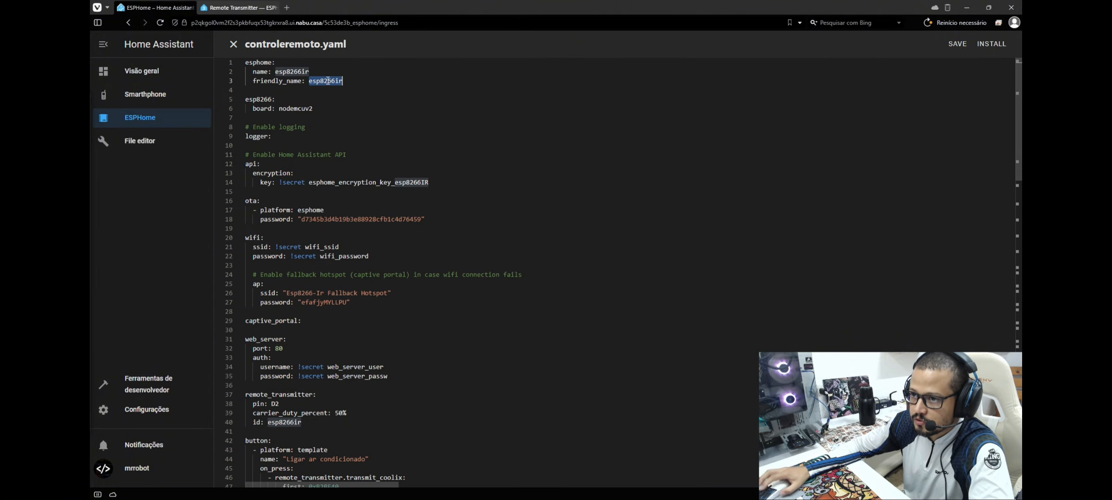
text(control)
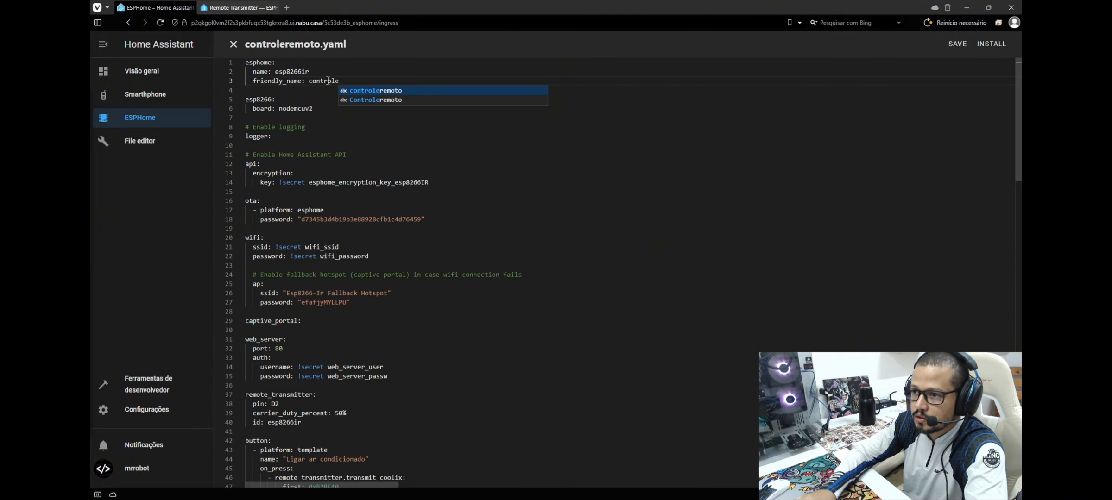
key(Return)
double_click(328, 80)
key(ctrl+c)
double_click(292, 71)
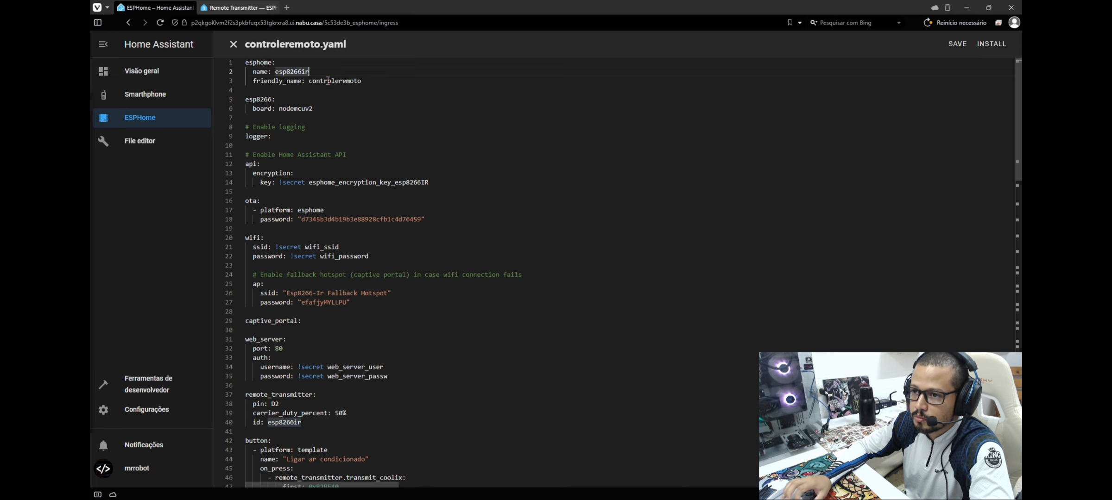
key(ctrl+v)
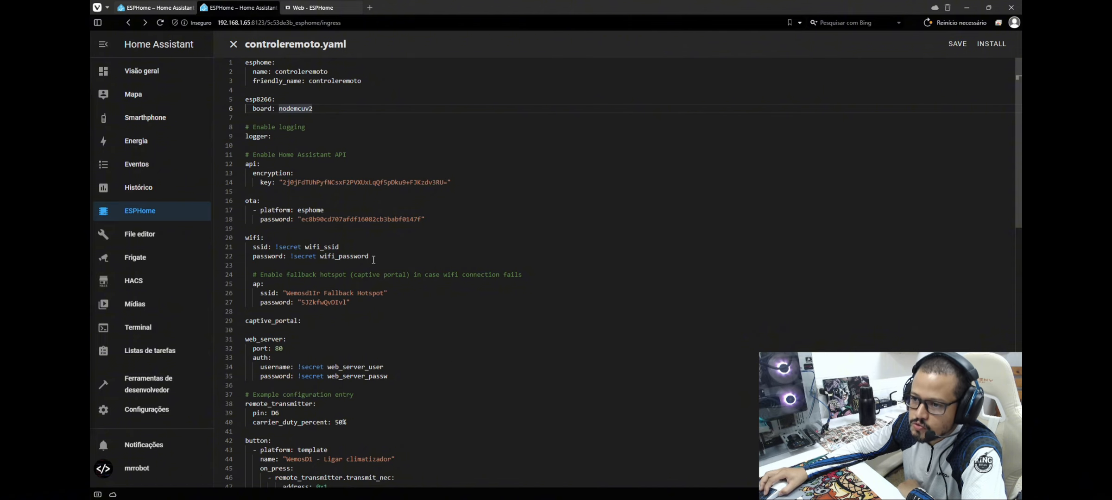
Step: Examine the wifi section, its !secret references and the web_server section of controleremoto.yaml
drag(373, 260, 233, 239)
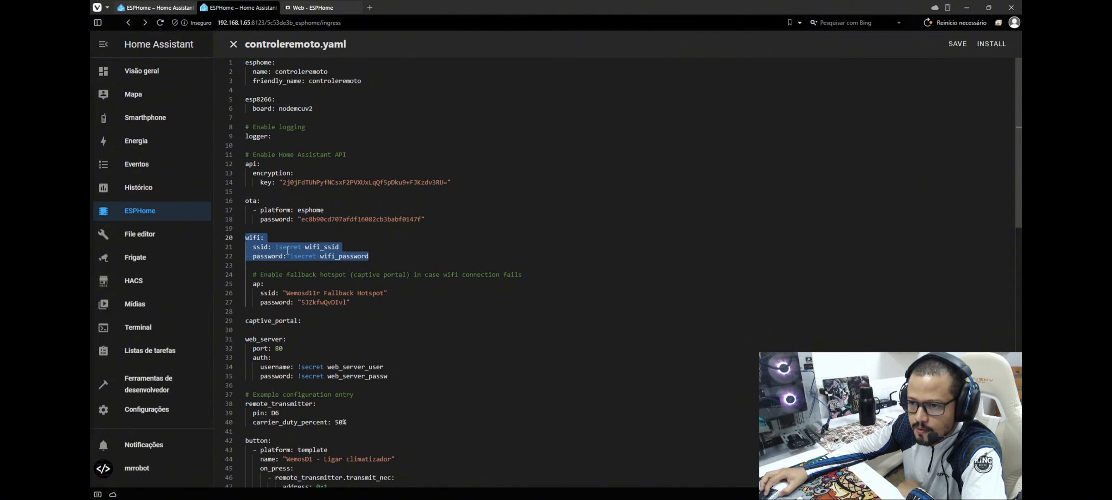
click(356, 256)
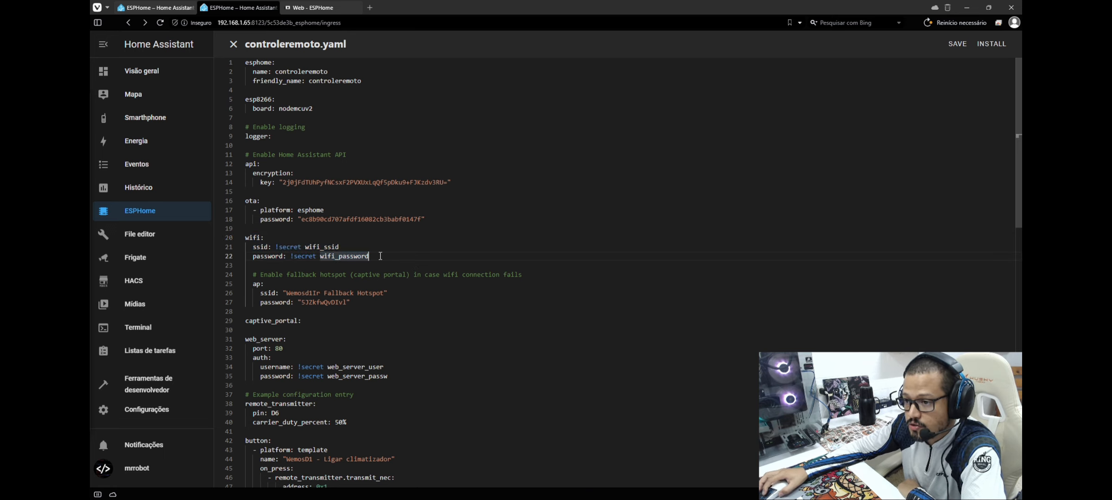
scroll(380, 257, down, 2)
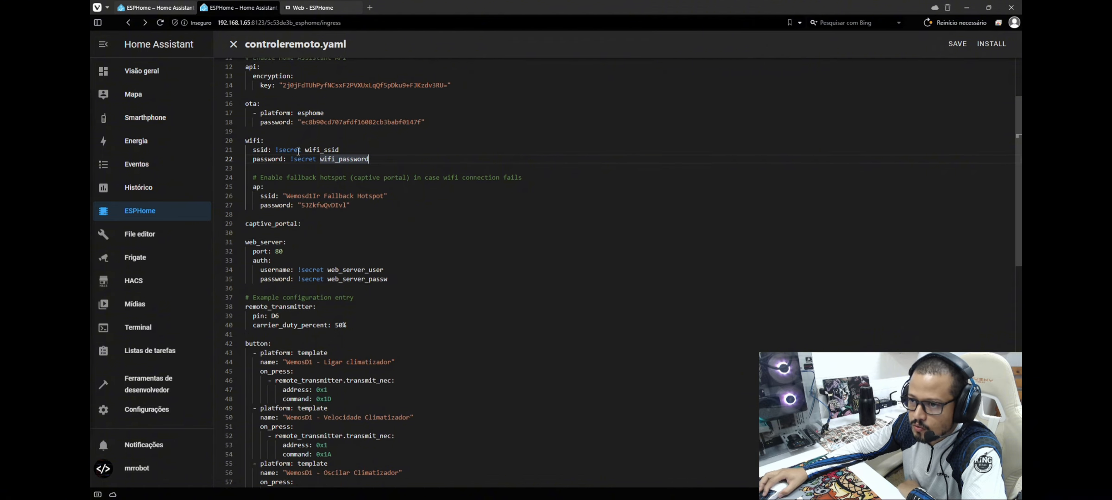
double_click(290, 150)
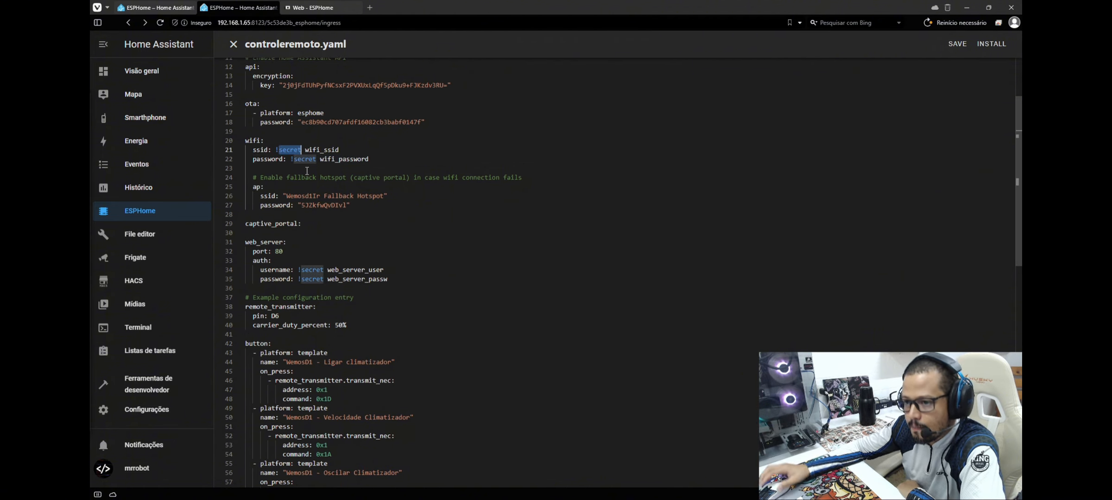
click(540, 177)
scroll(370, 206, down, 2)
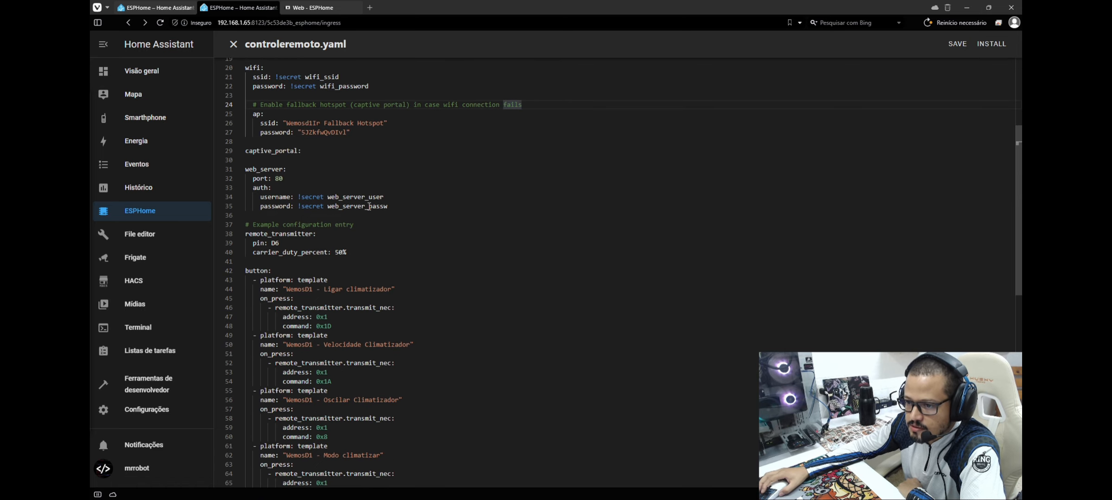
scroll(370, 207, down, 1)
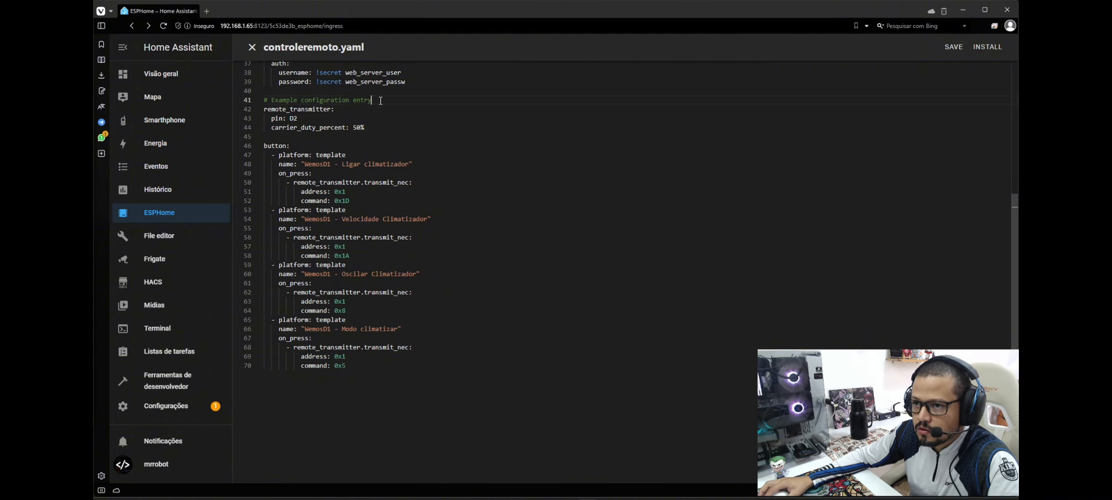
Step: Examine the remote_transmitter block in controleremoto.yaml, including its pin and carrier_duty_percent settings
double_click(380, 101)
drag(337, 110, 265, 109)
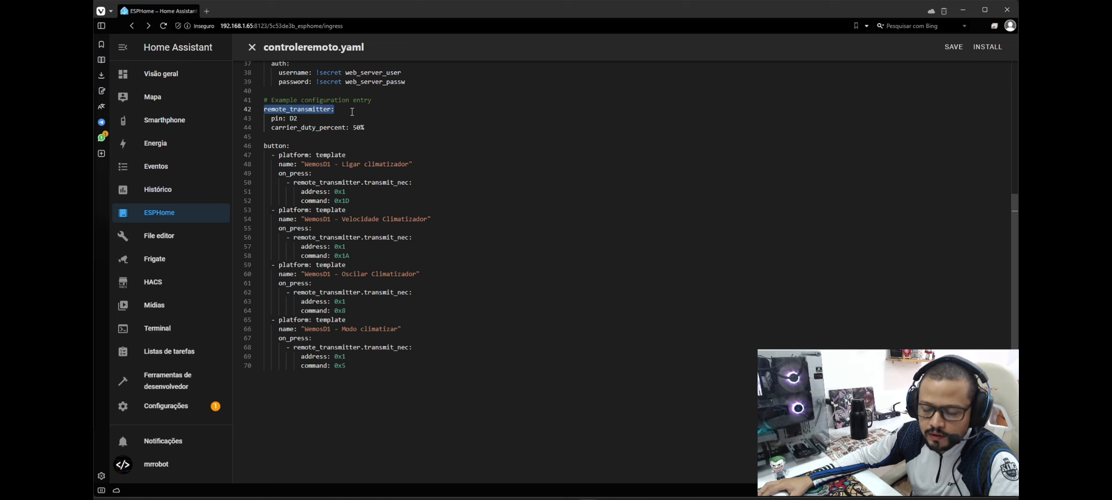
click(352, 111)
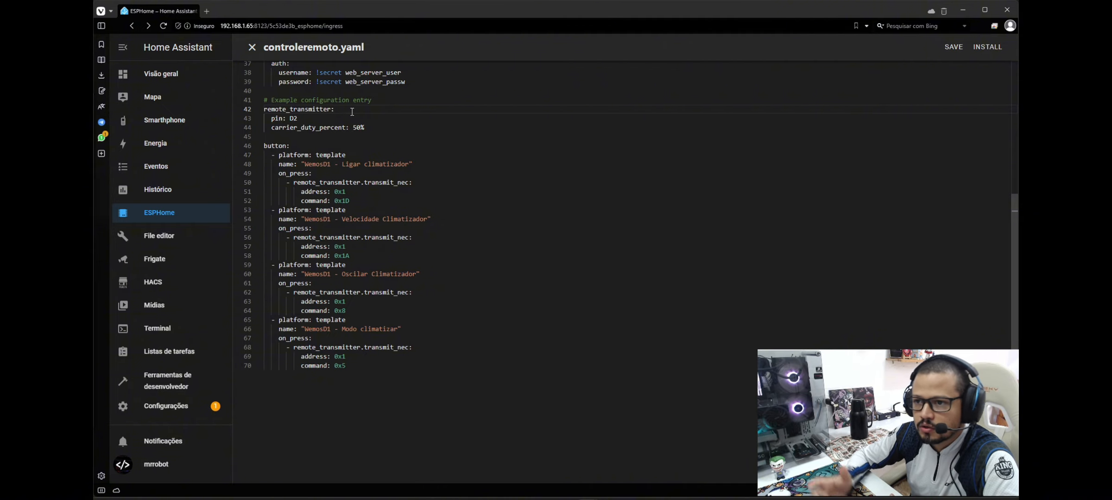
drag(302, 118, 267, 118)
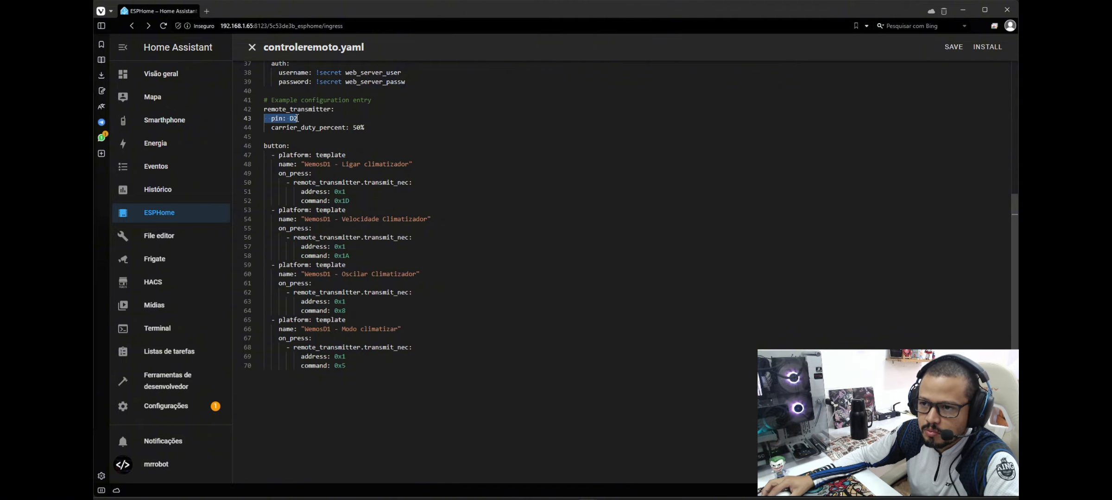
mouse_move(298, 118)
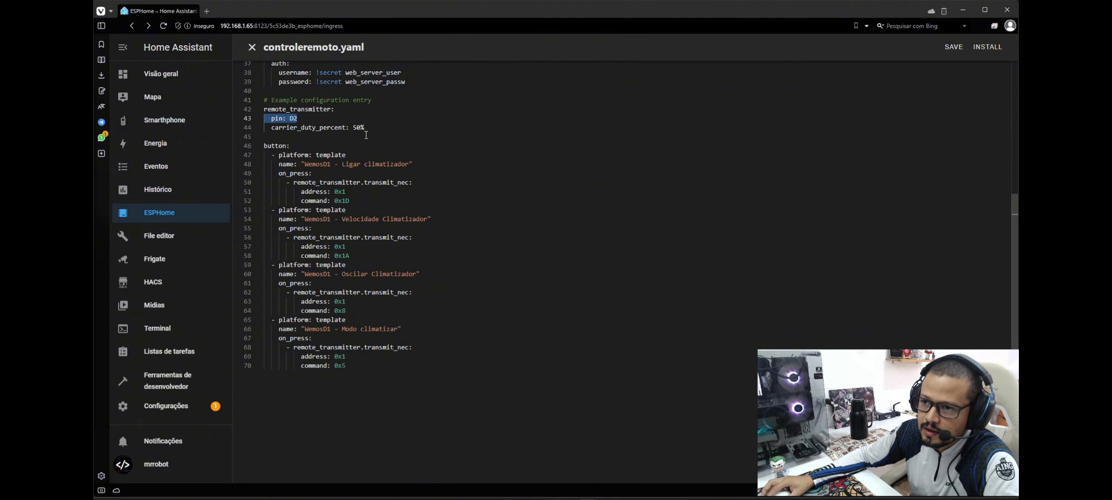
double_click(323, 128)
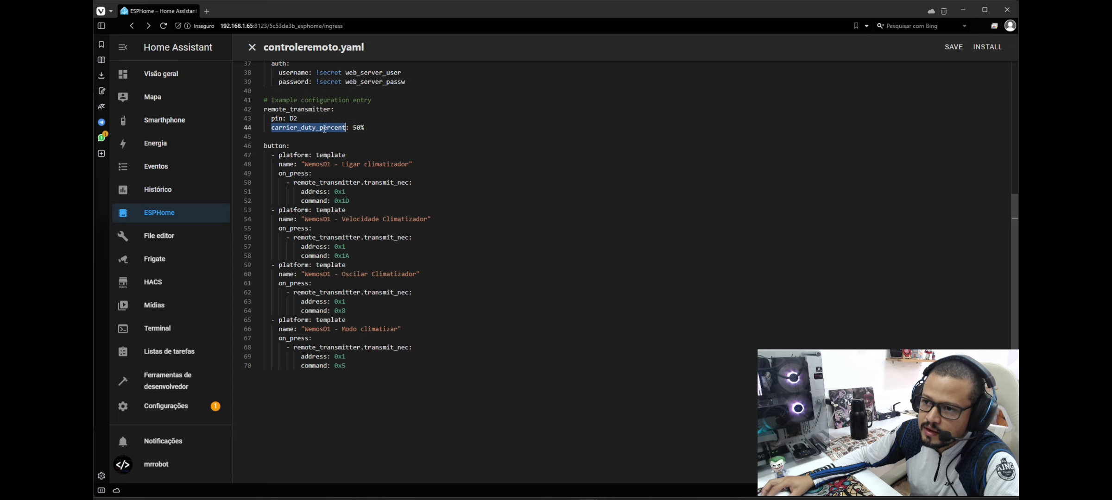
Step: Compare the remote_transmitter pin D2 setting in controleremoto.yaml with the marked D2 and G pins in the ESP8266.jpg photo
drag(370, 126, 259, 132)
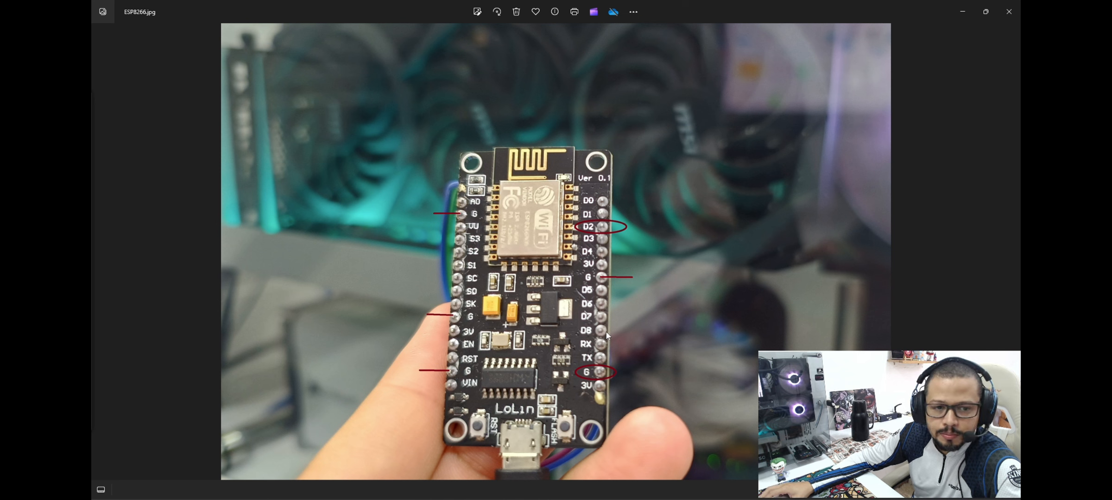
scroll(605, 335, up, 4)
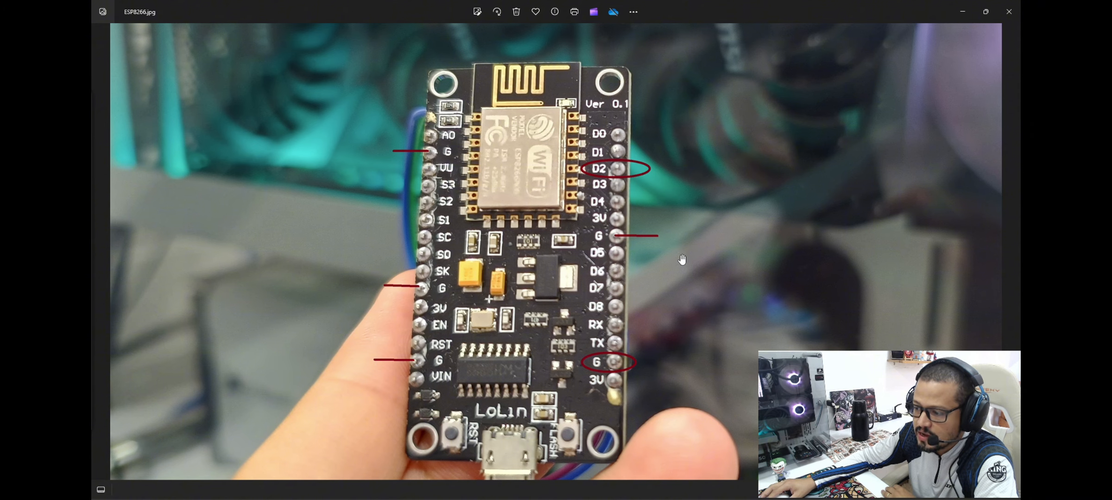
mouse_move(685, 499)
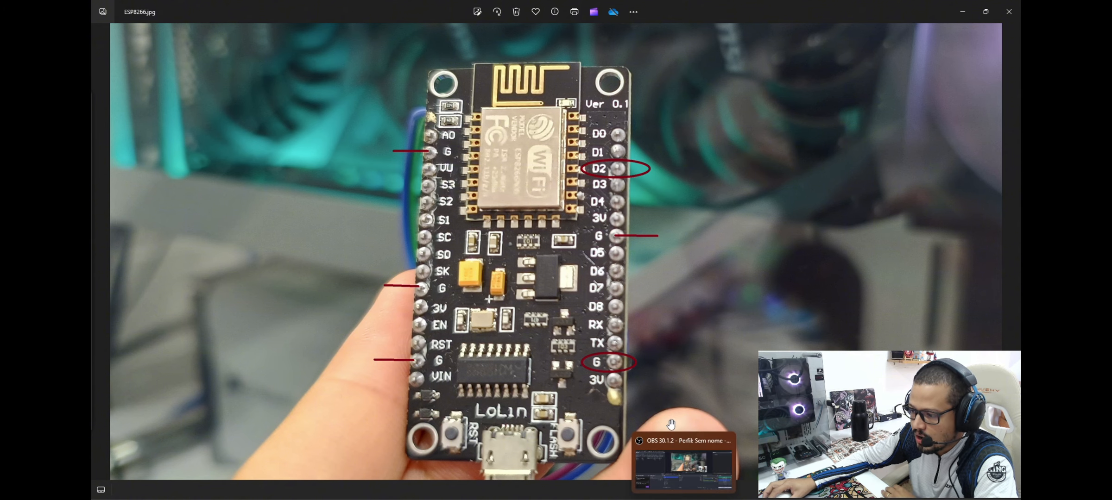
mouse_move(578, 498)
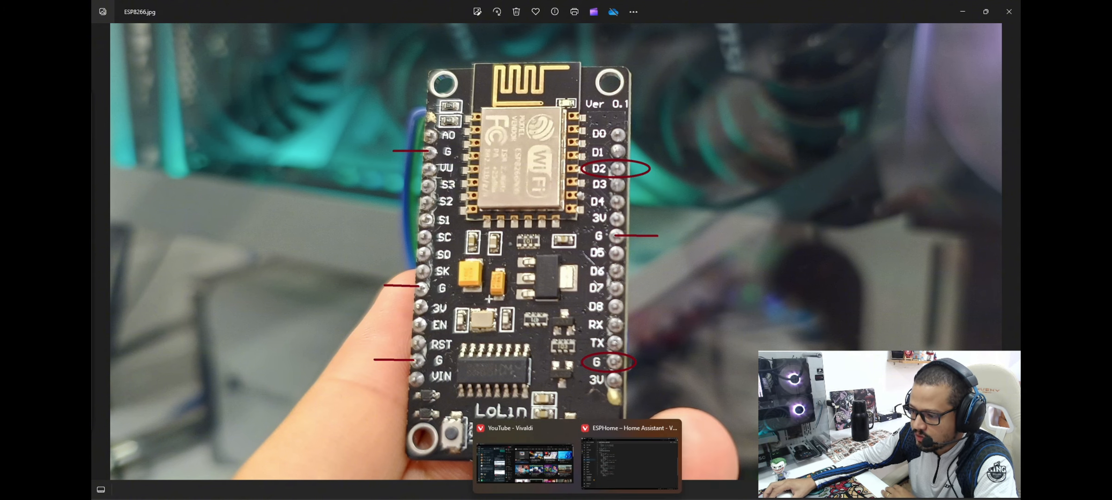
click(627, 477)
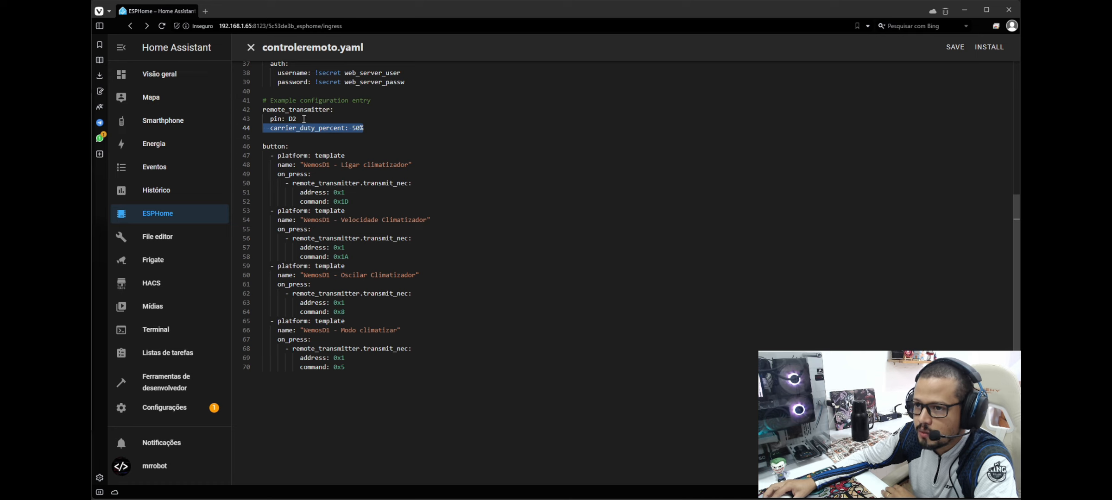
drag(296, 119, 261, 121)
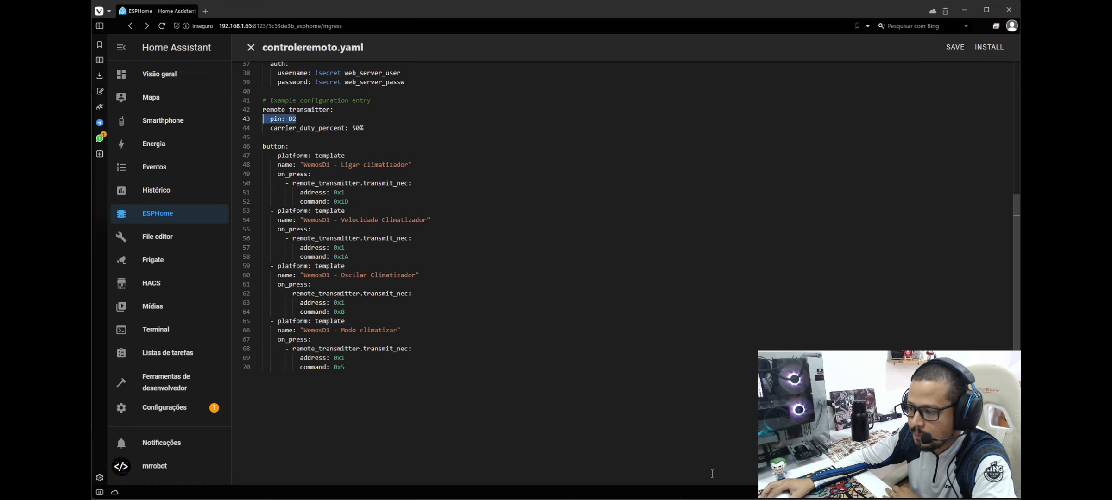
click(695, 480)
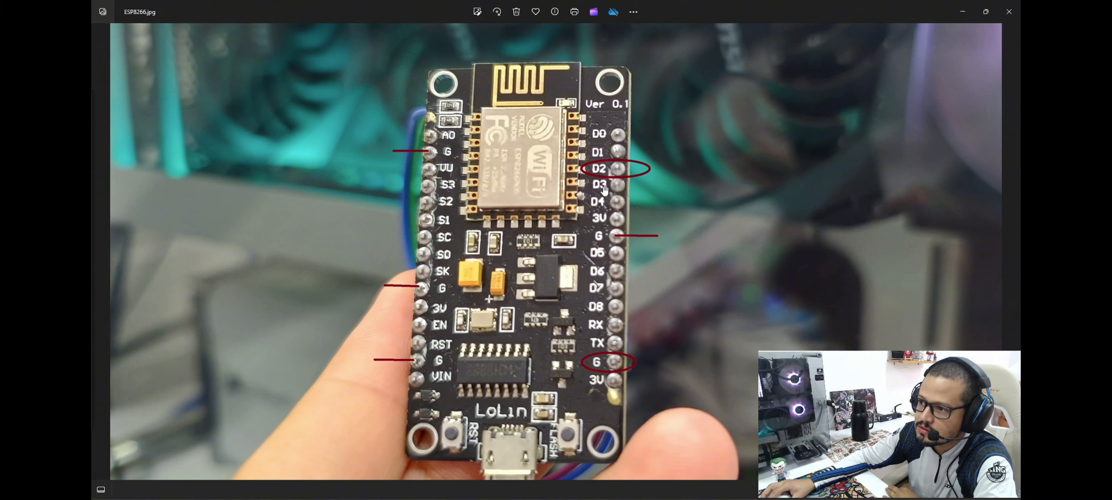
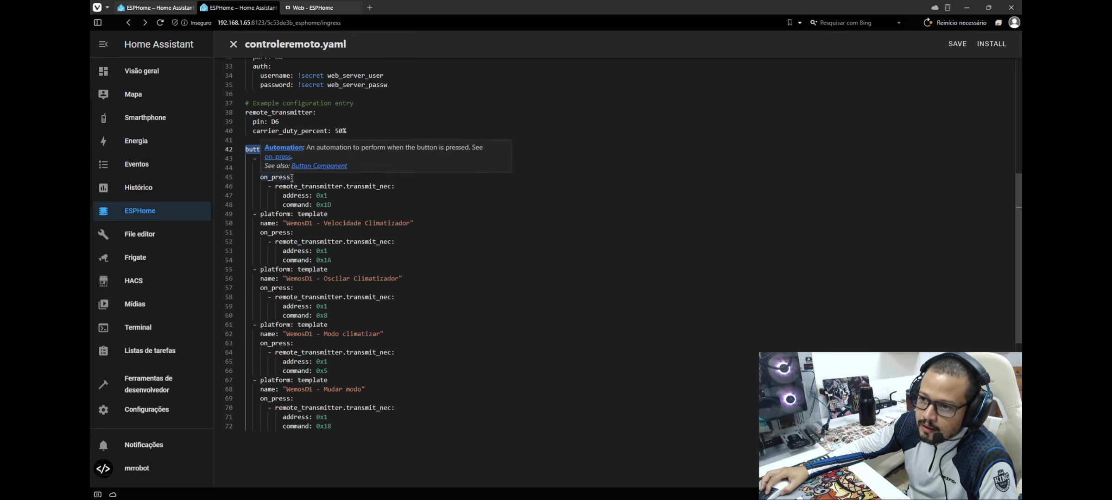
Step: Examine the name line of the first template button in controleremoto.yaml, including its WemosD1 prefix and Ligar climatizador label
click(405, 168)
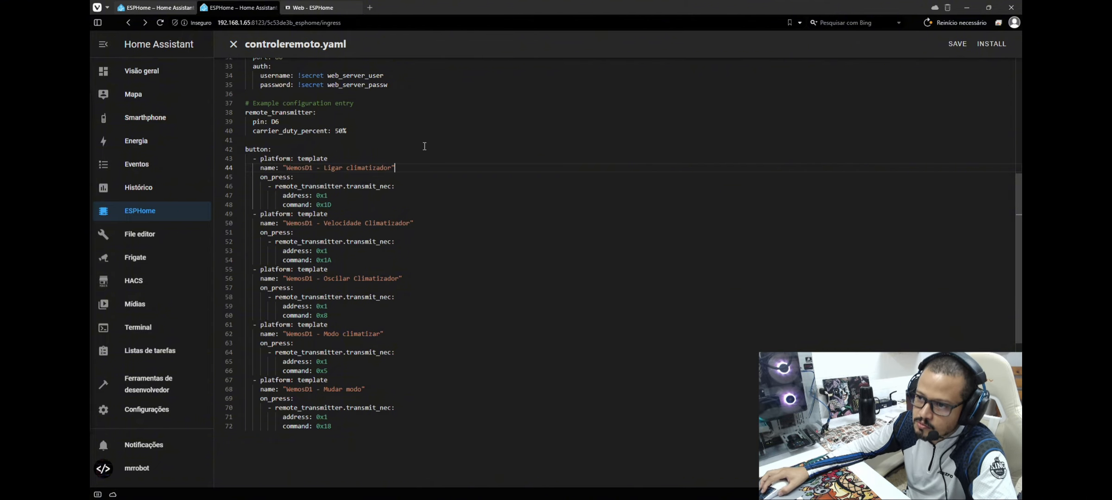
drag(406, 168, 264, 168)
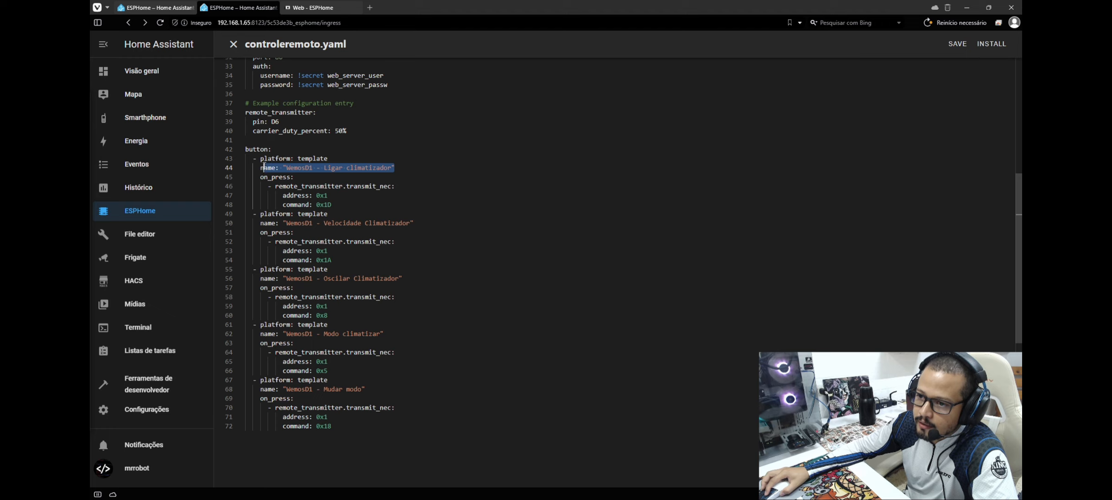
double_click(299, 168)
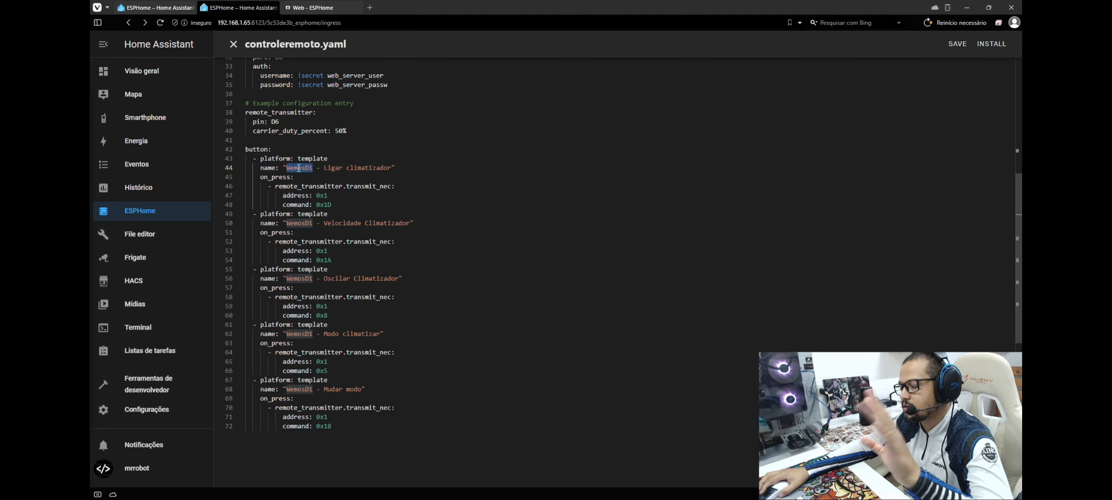
click(409, 169)
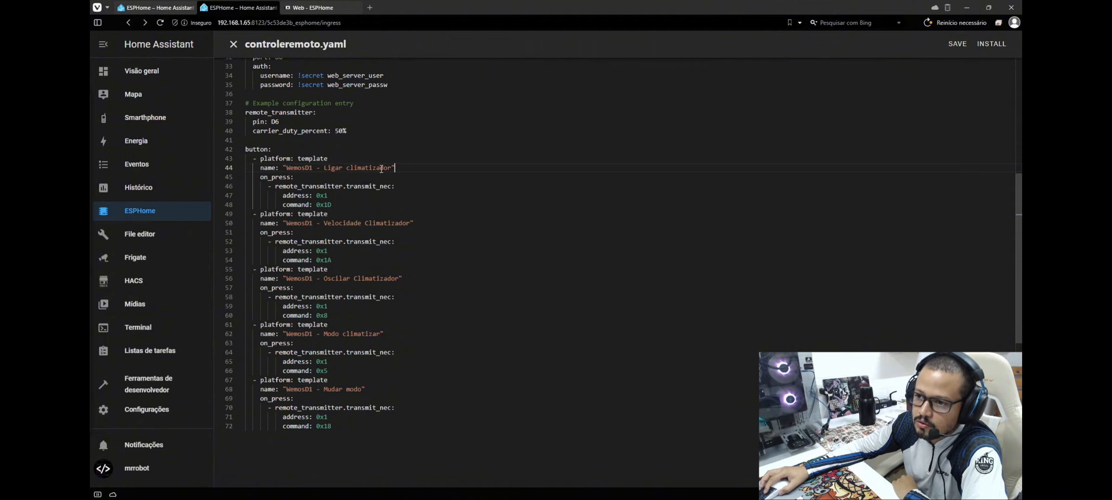
drag(325, 167, 388, 168)
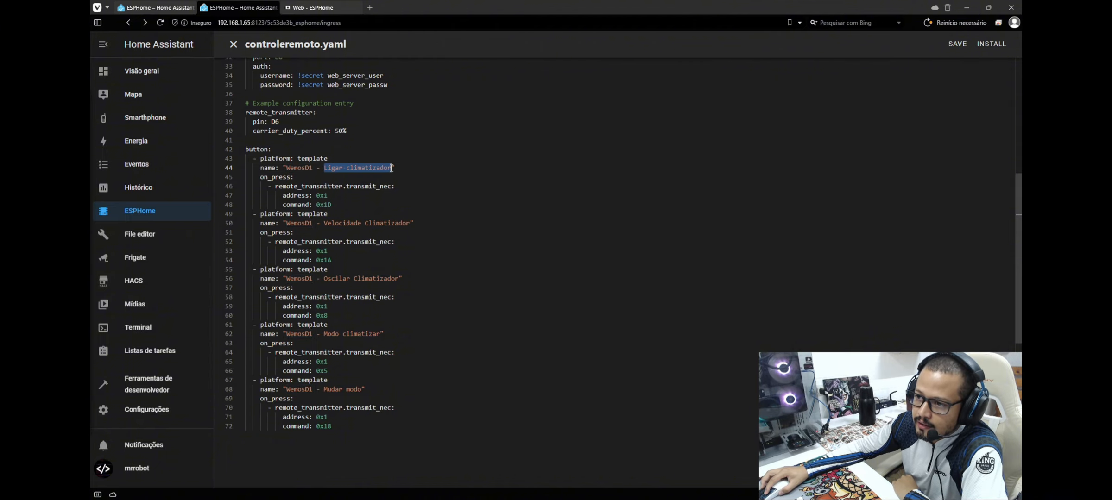
click(398, 167)
Step: Examine the first button's on_press action, its remote_transmitter.transmit_nec call and the address key
double_click(280, 177)
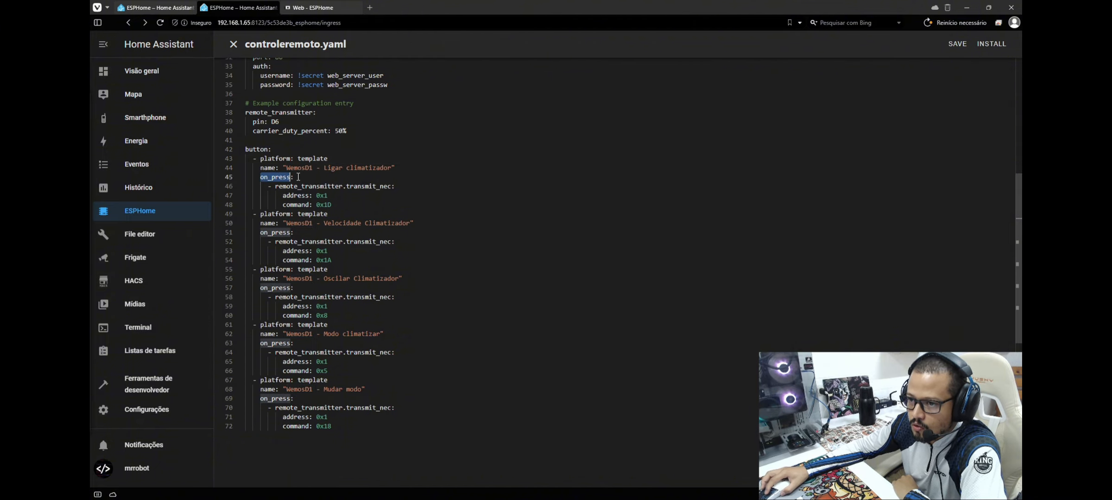
scroll(287, 180, down, 1)
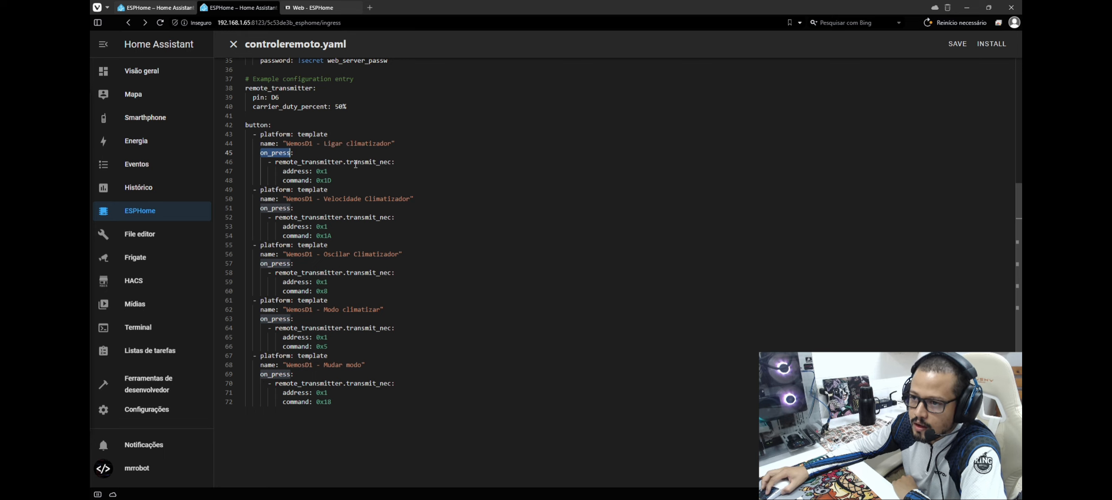
double_click(316, 163)
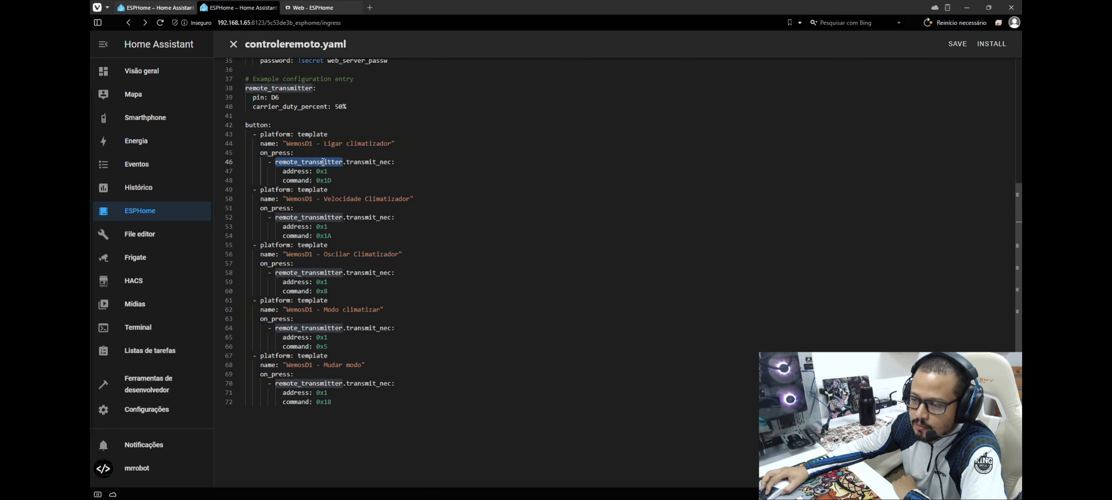
mouse_move(322, 161)
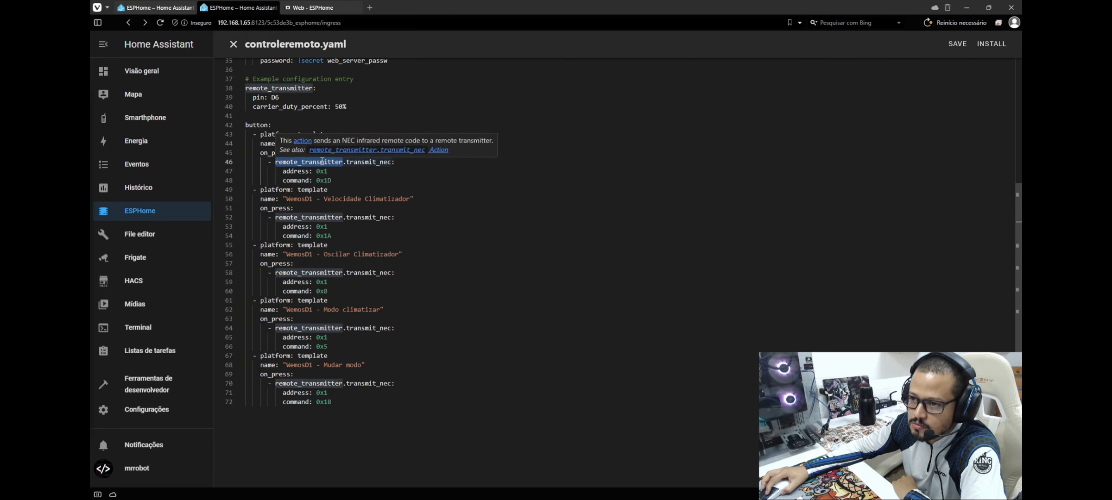
double_click(392, 163)
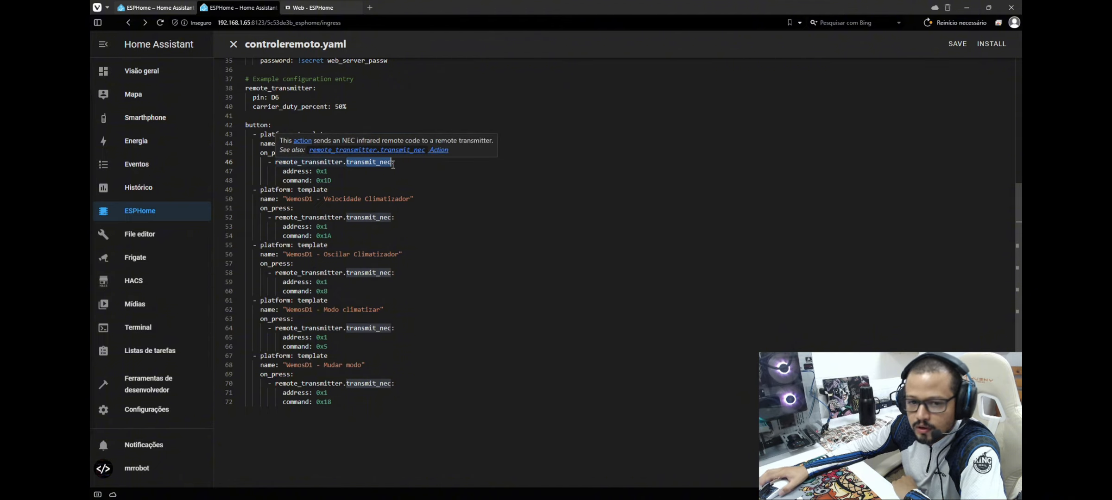
double_click(296, 172)
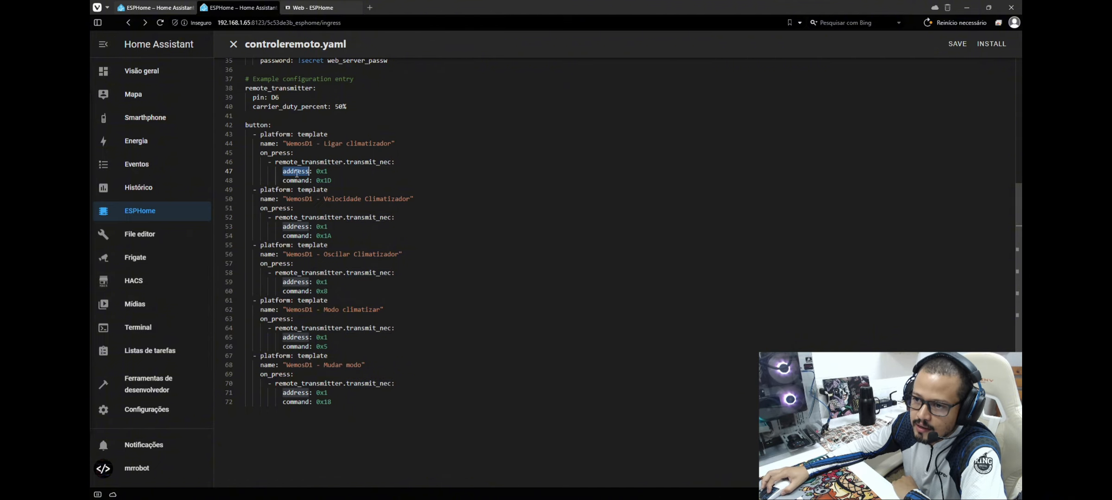
double_click(300, 189)
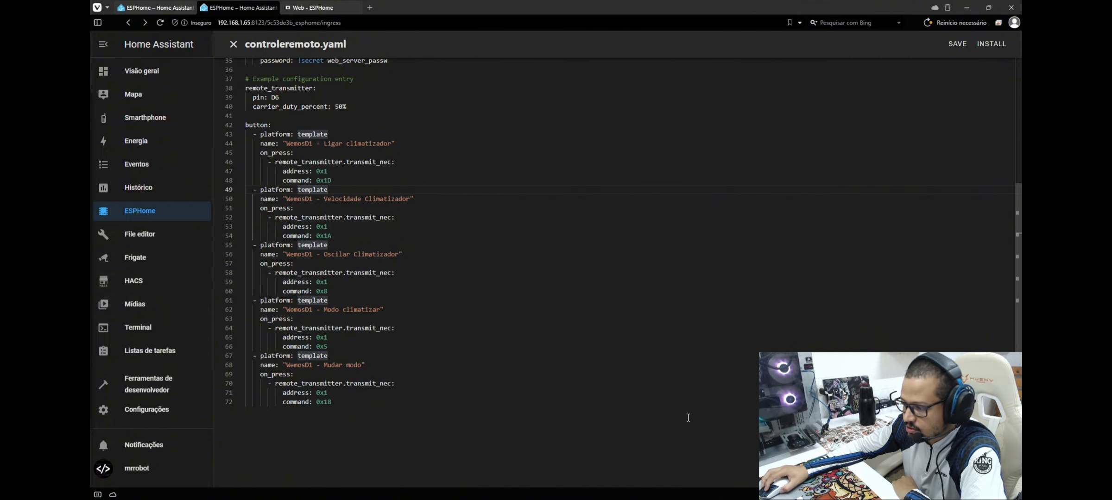
Step: Compare the NEC address and command captured in the Notepad++ log with those of the Ligar climatizador button in controleremoto.yaml
click(693, 499)
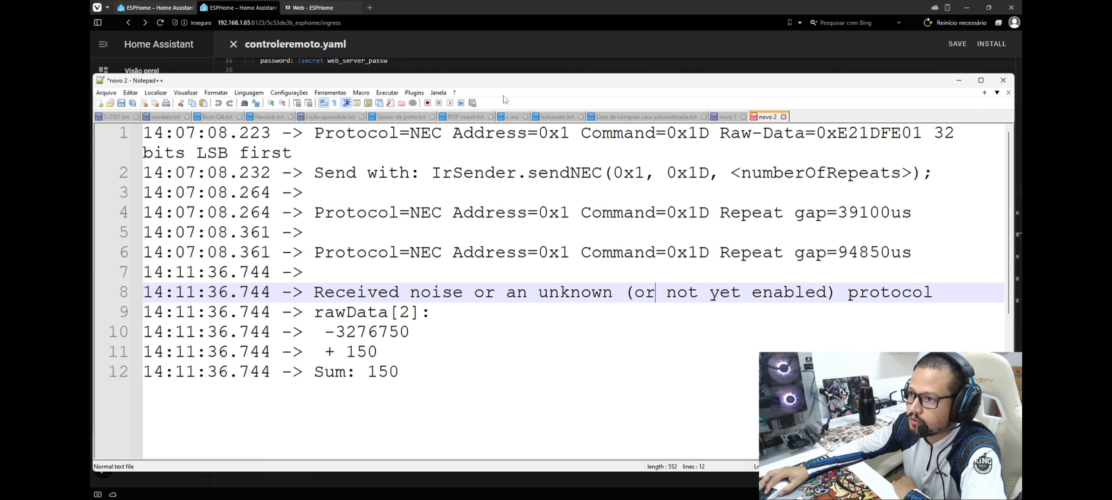
mouse_move(506, 83)
mouse_down()
mouse_move(505, 112)
mouse_move(504, 96)
mouse_up()
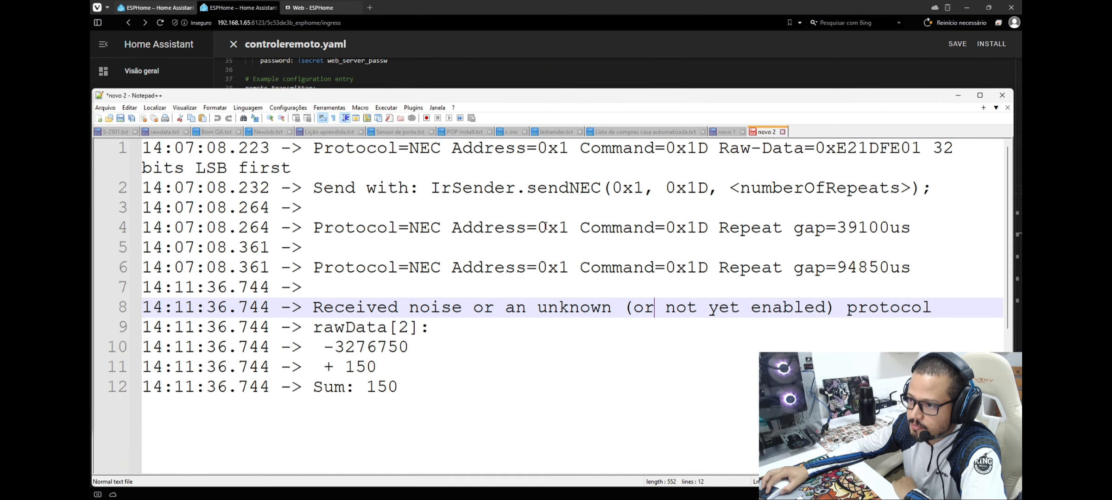
drag(538, 228, 569, 227)
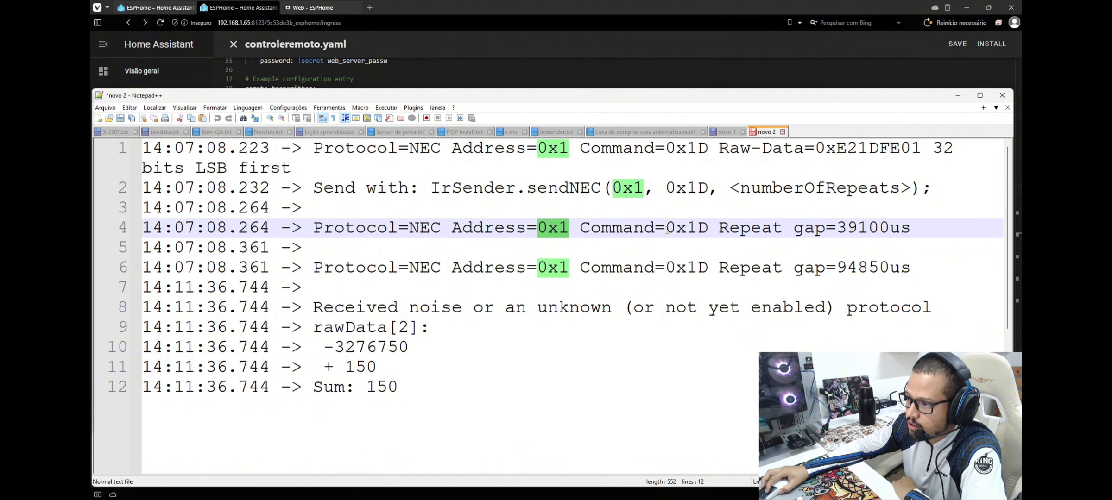
drag(667, 228, 708, 227)
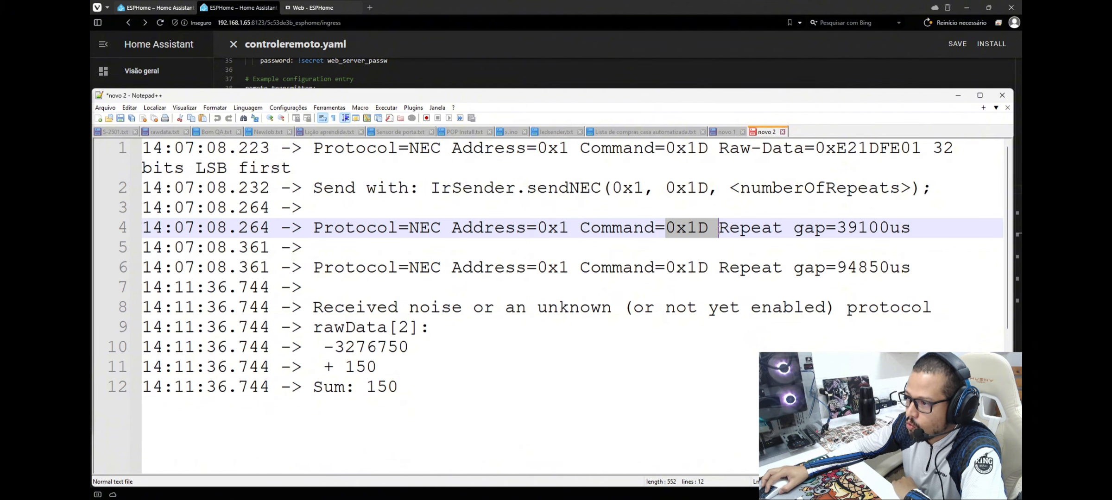
click(958, 97)
drag(332, 171, 283, 181)
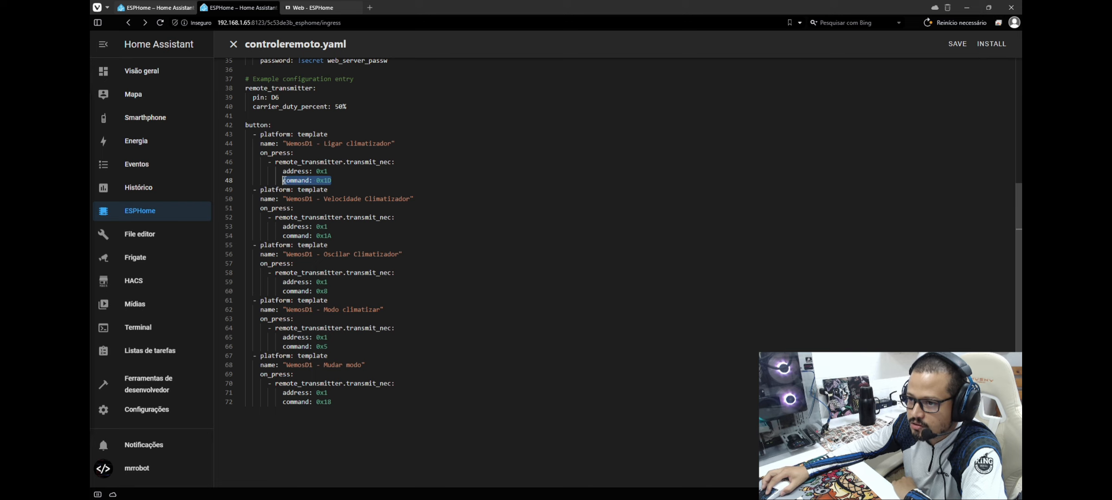
click(336, 181)
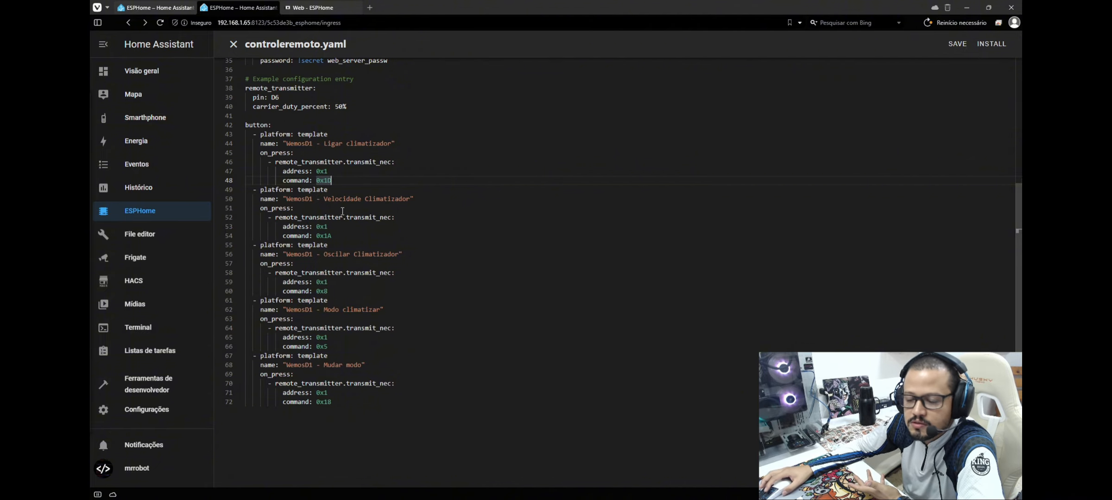
Step: Review the labels of the five template buttons, from Ligar climatizador through Mudar modo
drag(324, 145, 387, 143)
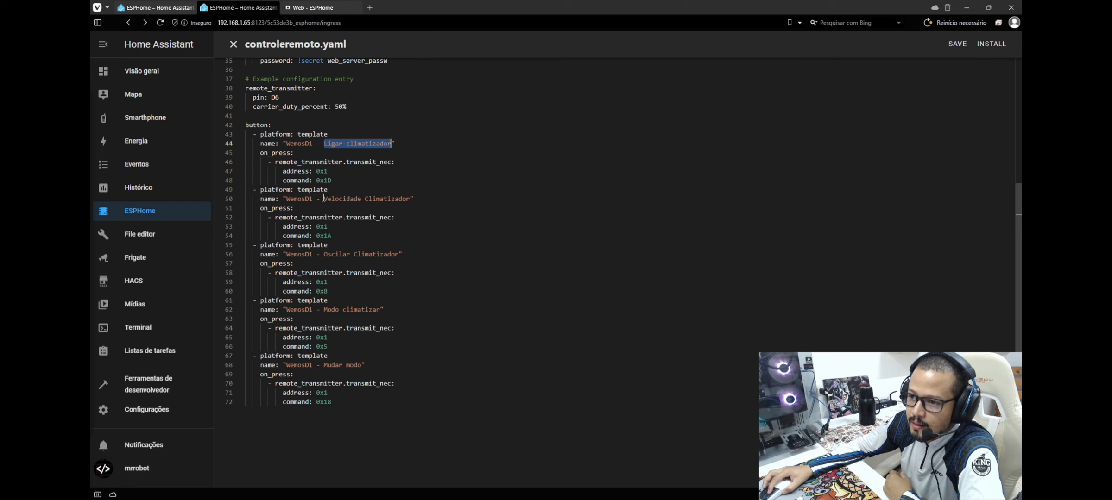
drag(324, 199, 402, 198)
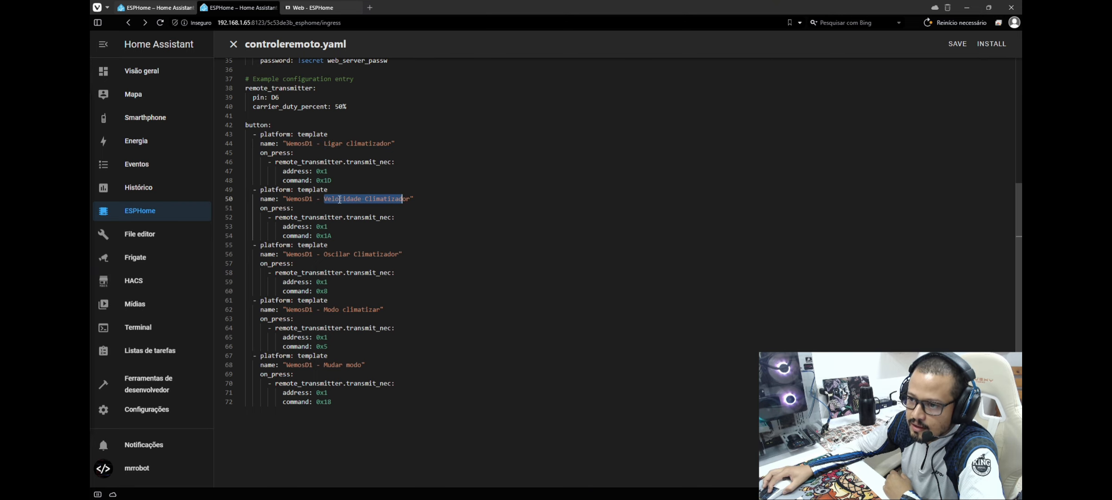
drag(324, 254, 398, 254)
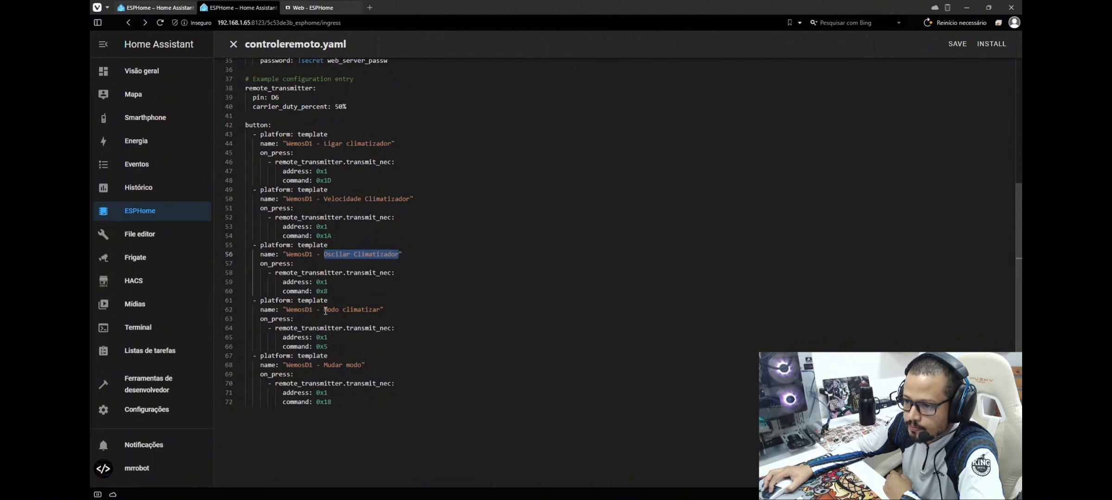
drag(324, 309, 385, 299)
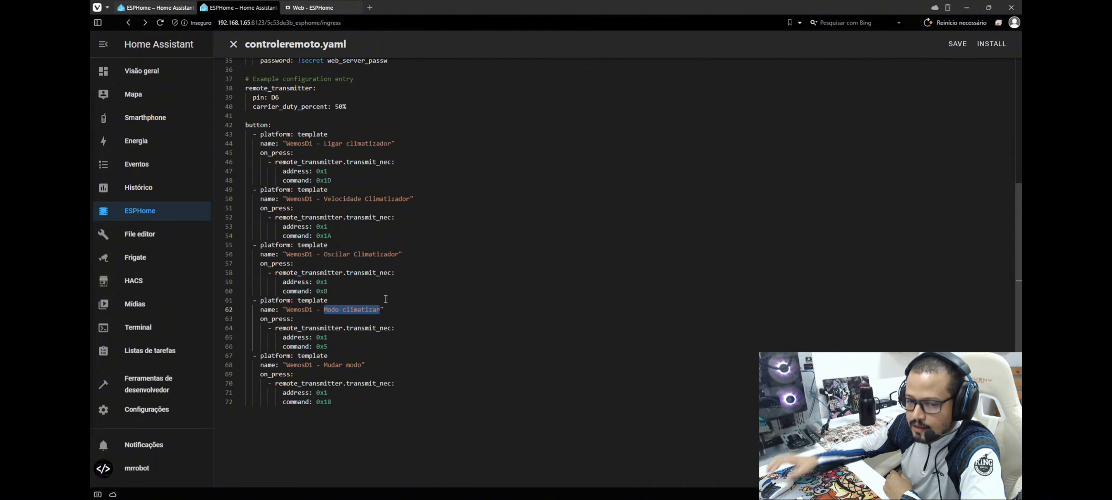
click(378, 367)
drag(323, 365, 359, 366)
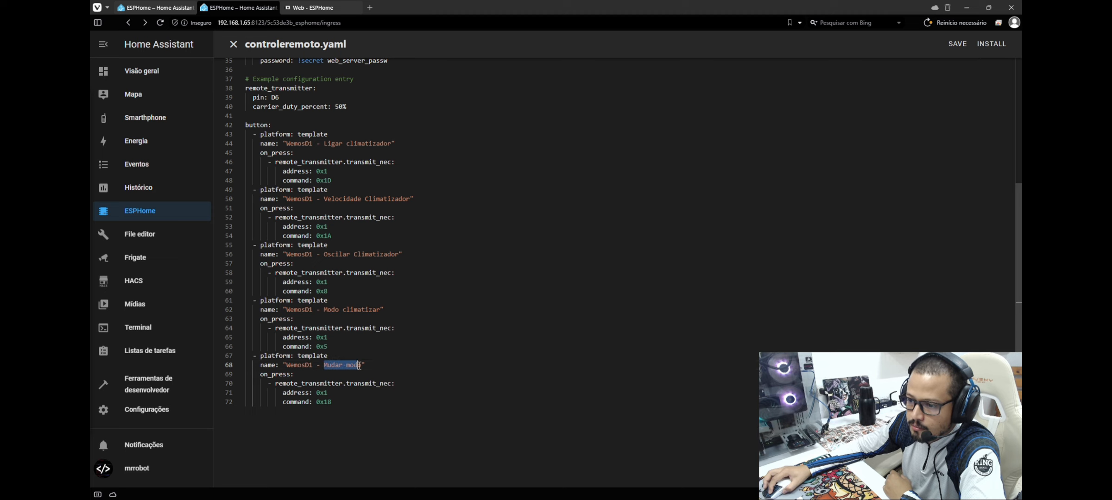
click(380, 365)
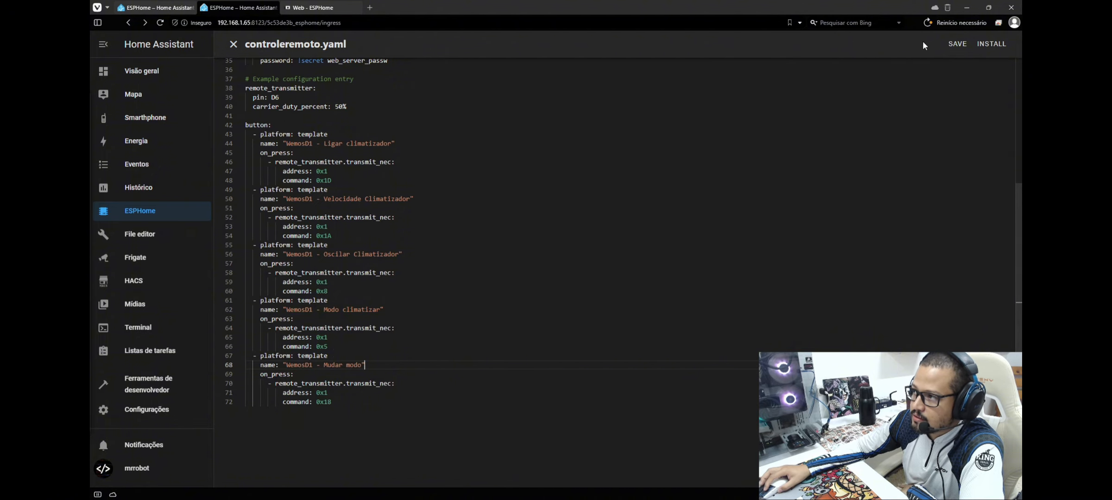
Step: Save controleremoto.yaml and open ESPHome Web to install it with the Plug into this computer method
click(955, 52)
click(998, 44)
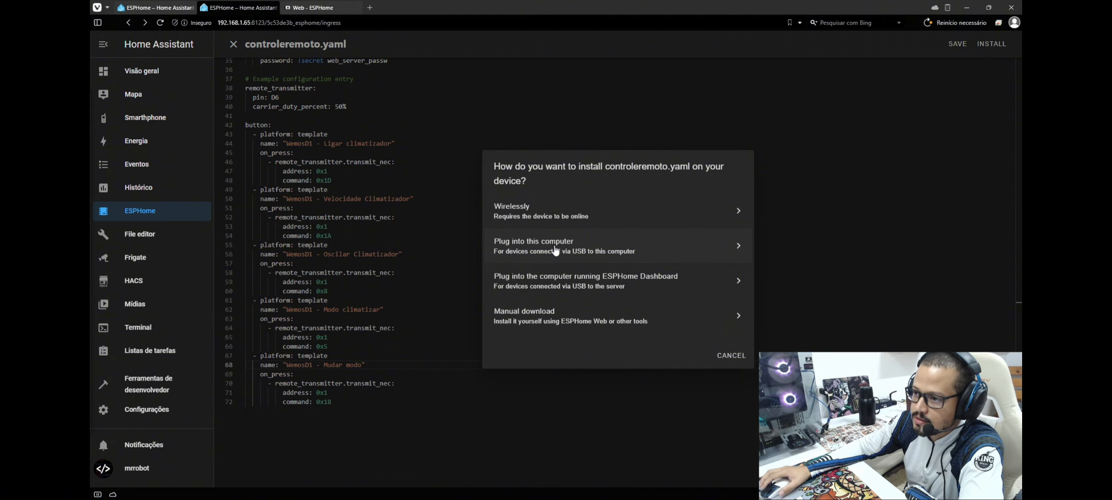
click(528, 251)
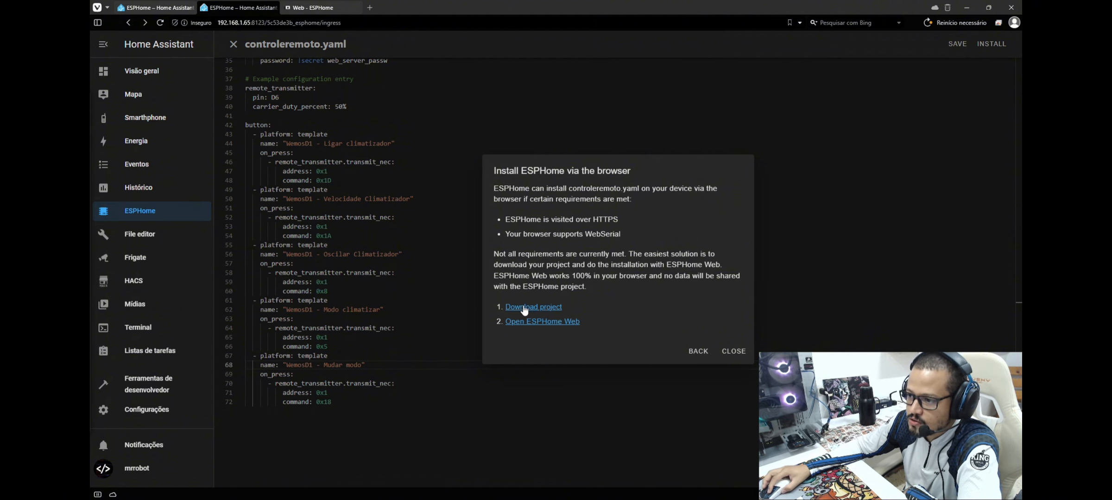
click(529, 324)
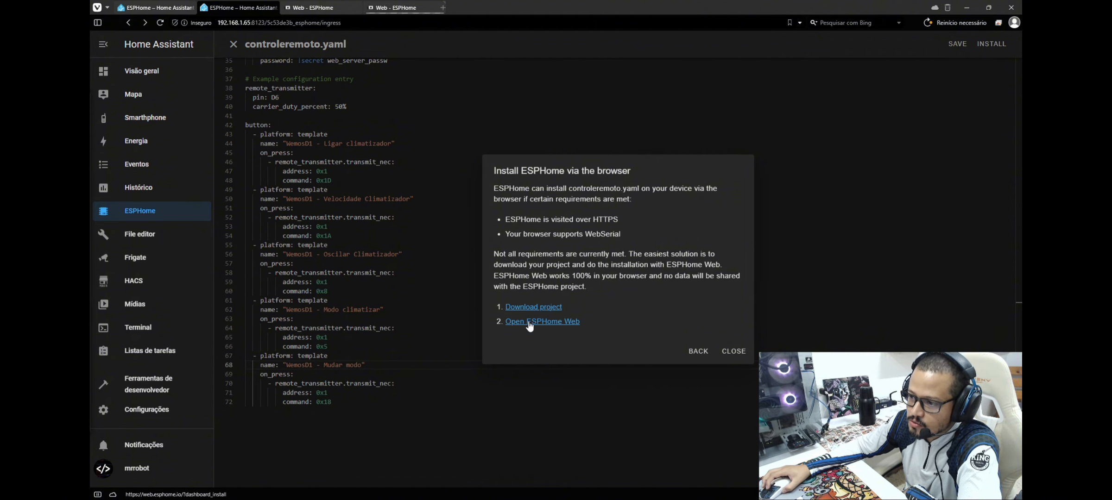
Step: Connect ESPHome Web to the ESP device on the USB2.0-Serial (COM16) port
click(399, 10)
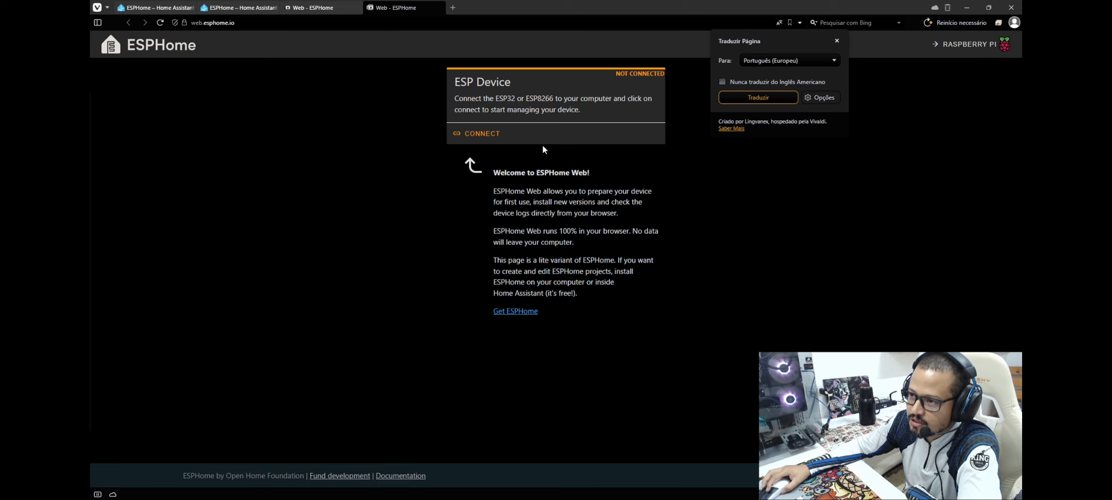
click(837, 41)
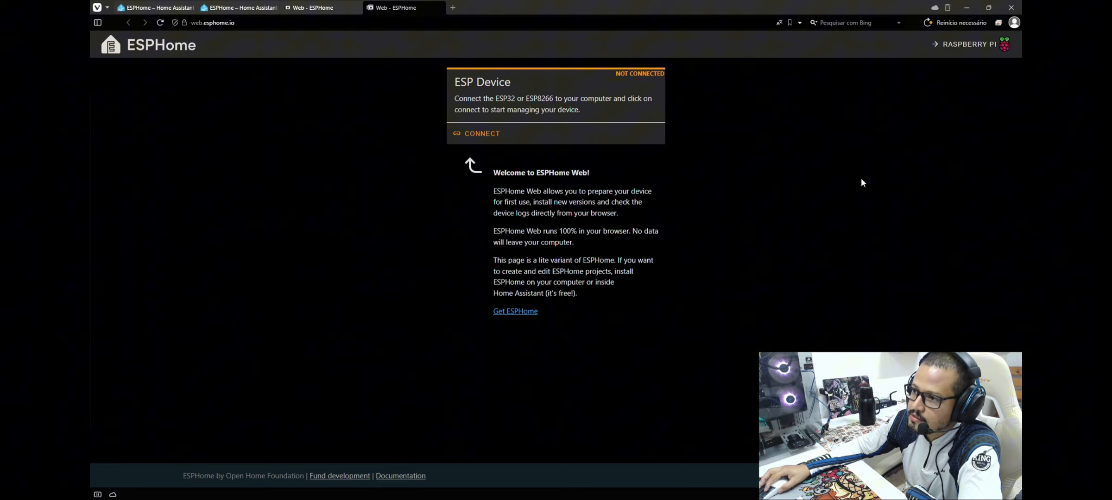
click(489, 138)
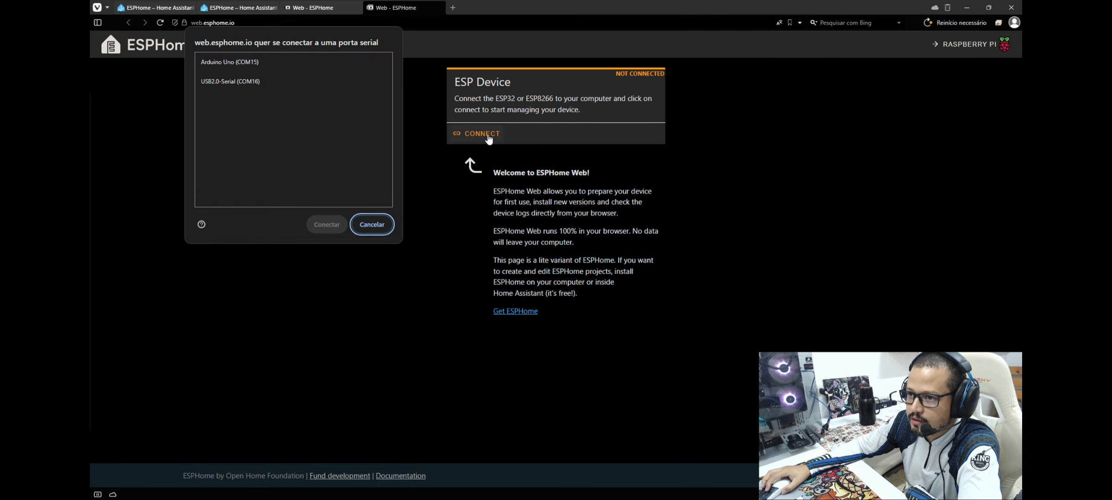
click(251, 90)
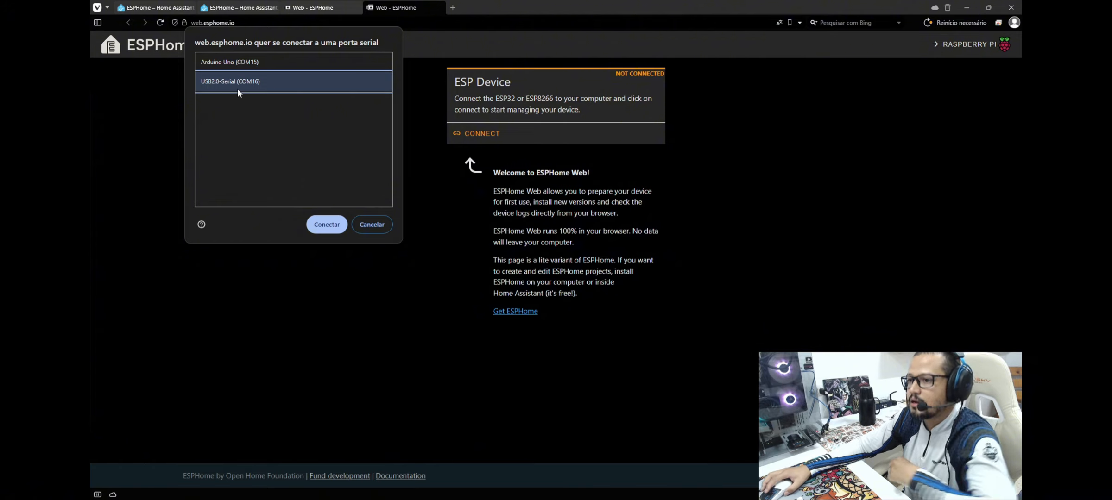
click(327, 225)
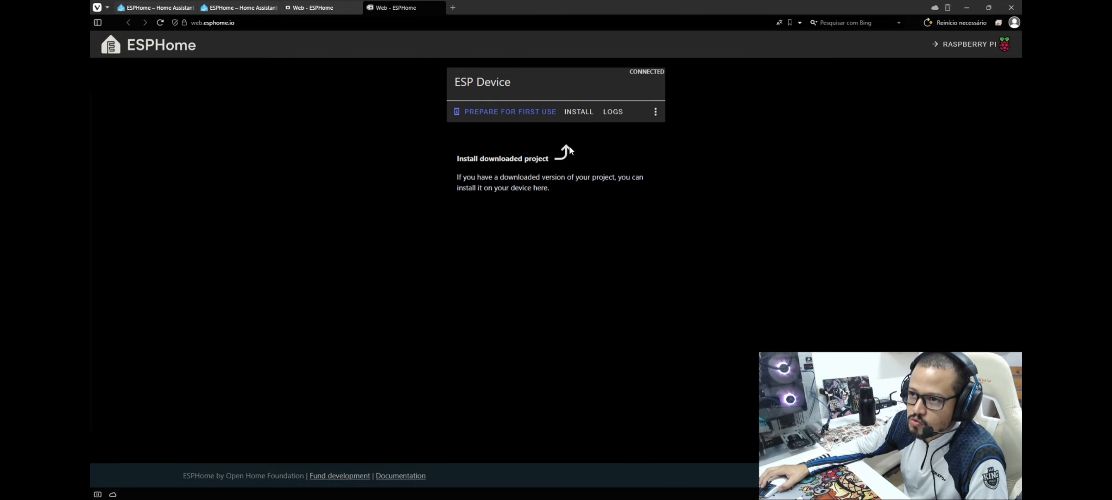
Step: Start adding cards by entity to the unnamed section of the Home Assistant dashboard's unnamed view and search the entities for "wemosd1"
click(334, 9)
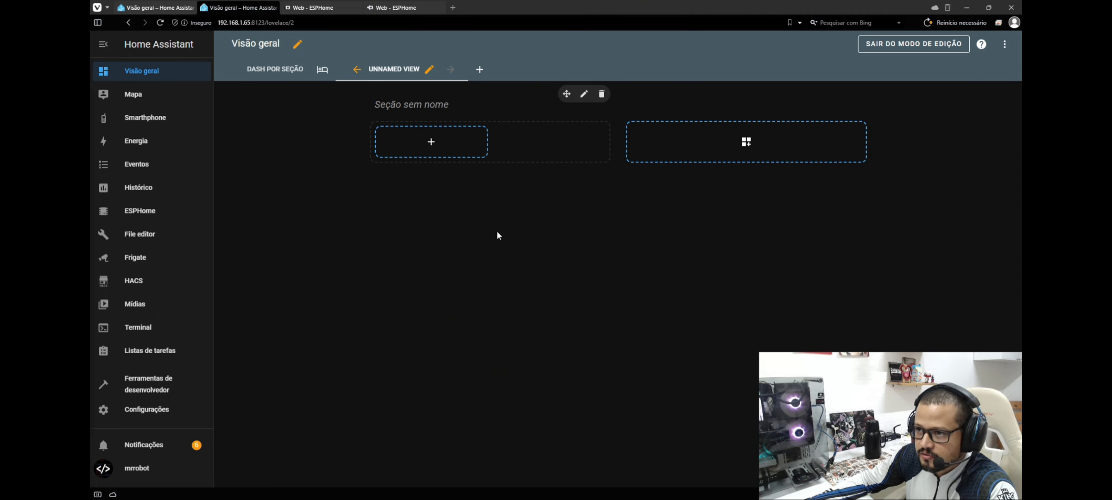
click(442, 151)
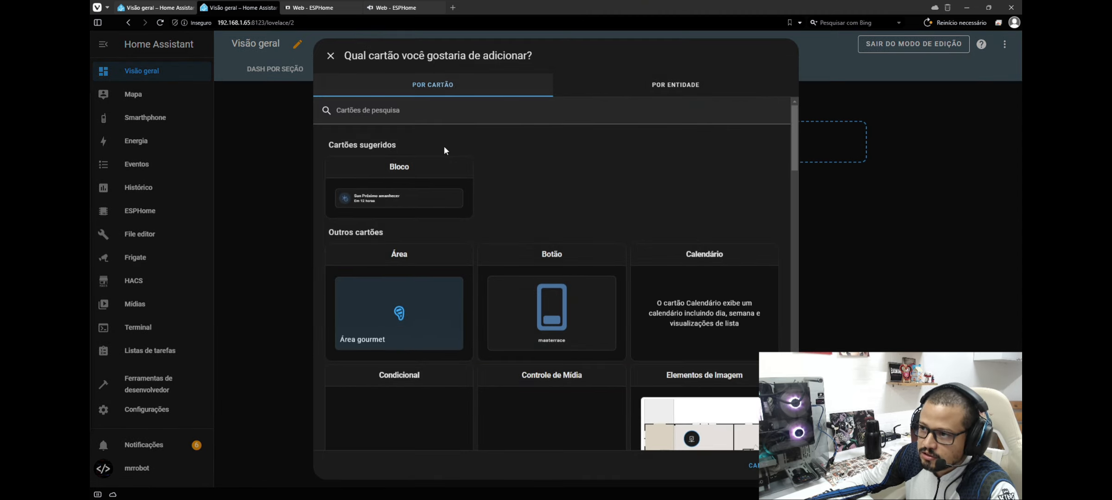
click(668, 86)
click(659, 117)
text(wemos)
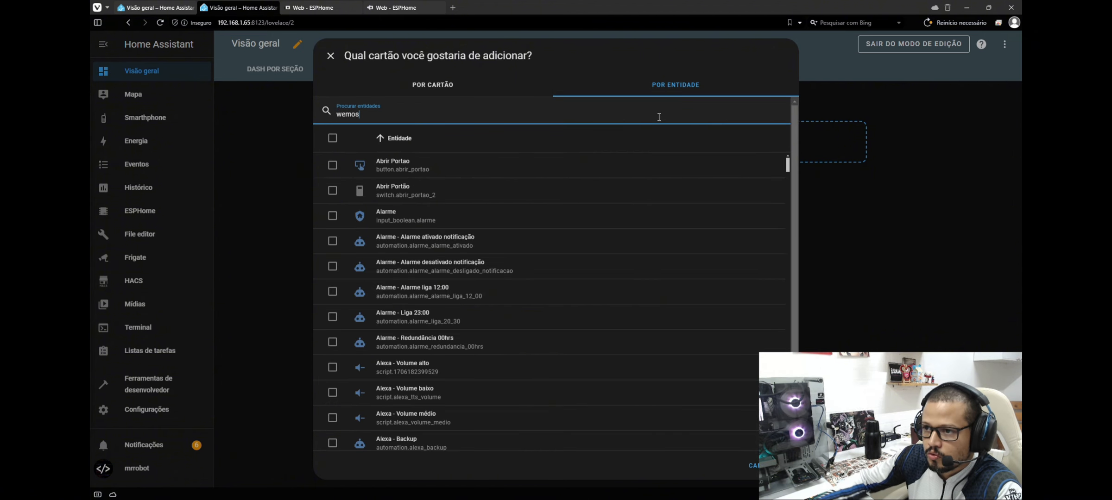
text(d1)
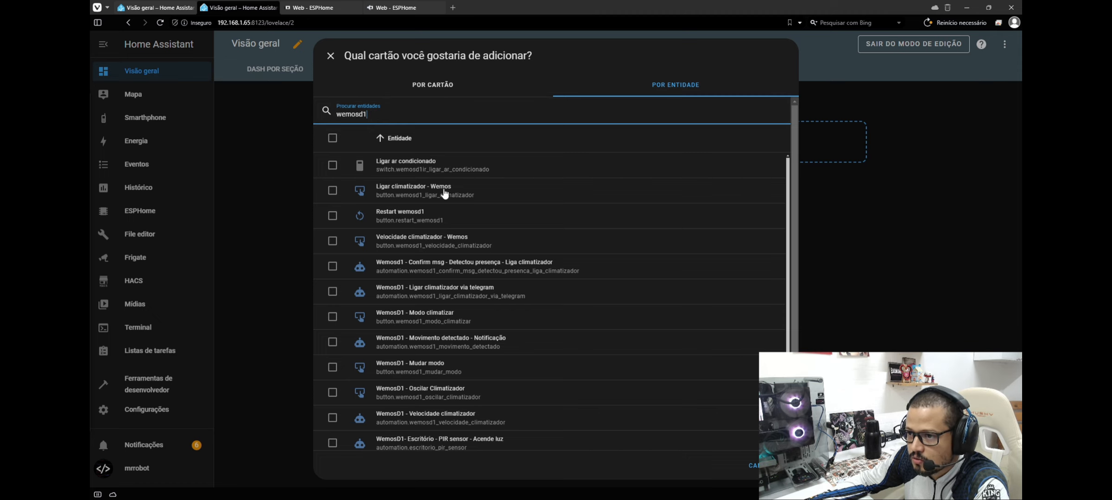
Step: Add tile cards for the Ligar climatizador - Wemos, WemosD1 - Oscilar Climatizador and Velocidade climatizador - Wemos buttons to the section
click(332, 191)
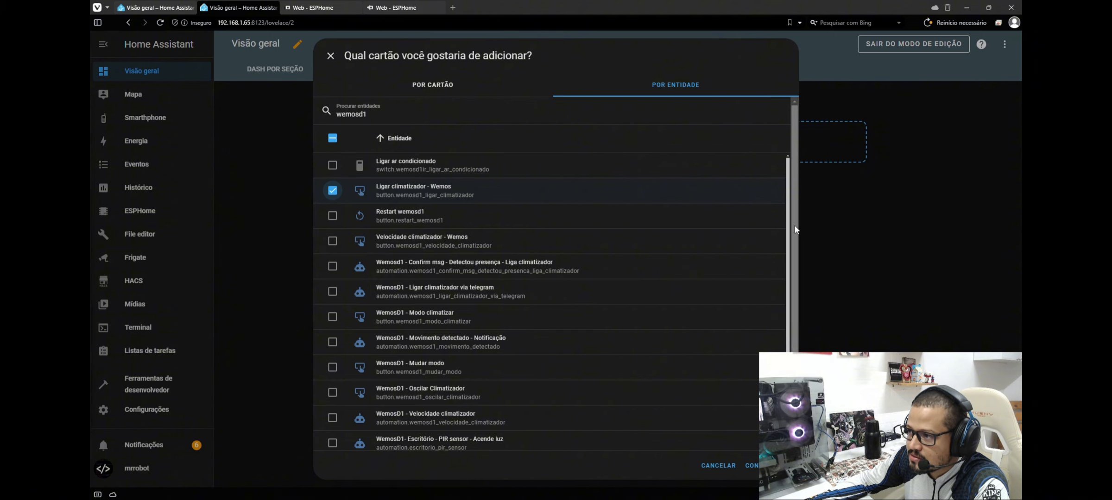
drag(793, 225, 792, 237)
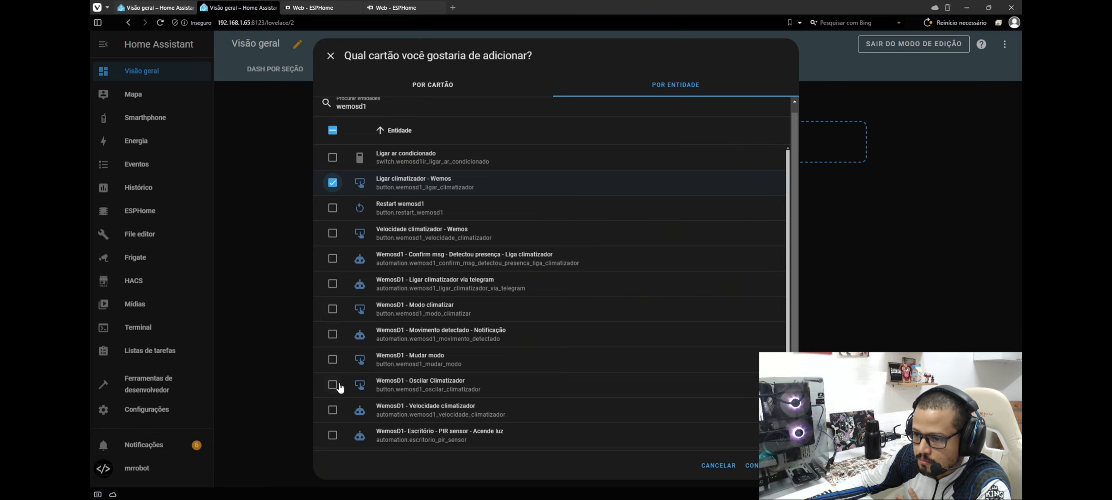
click(338, 385)
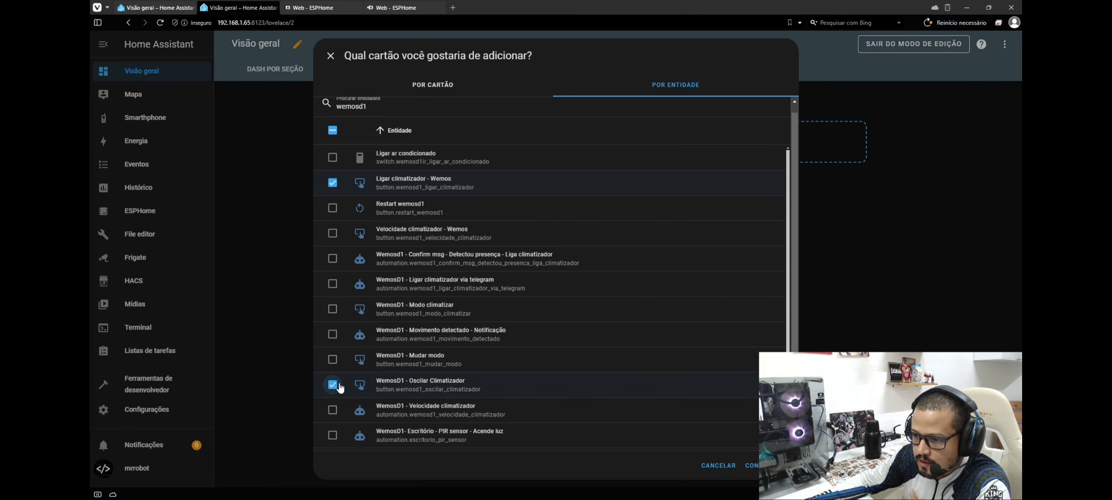
click(338, 408)
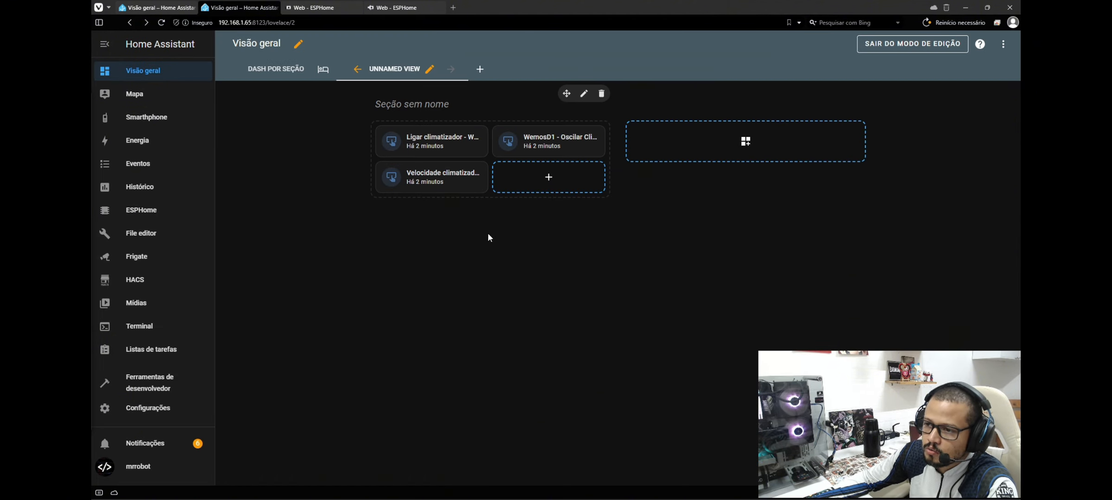
Step: Set the display name of the Ligar climatizador - Wemos tile to "Ligar" and save the card
mouse_move(434, 143)
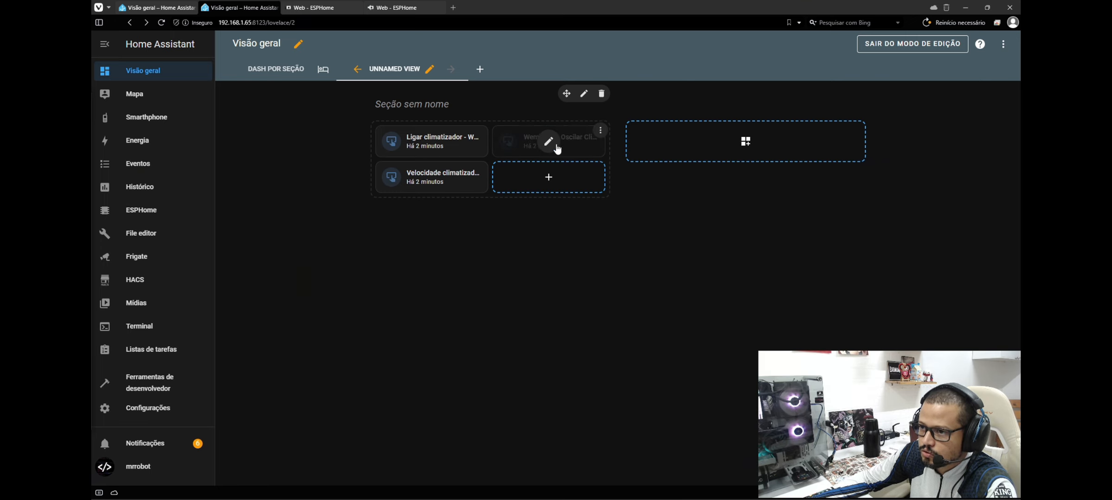
mouse_move(428, 181)
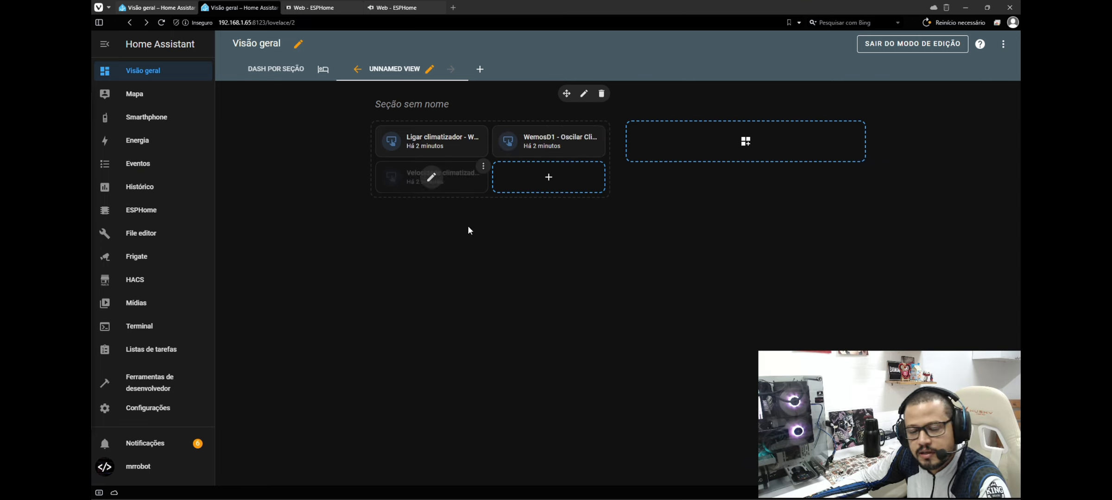
click(435, 143)
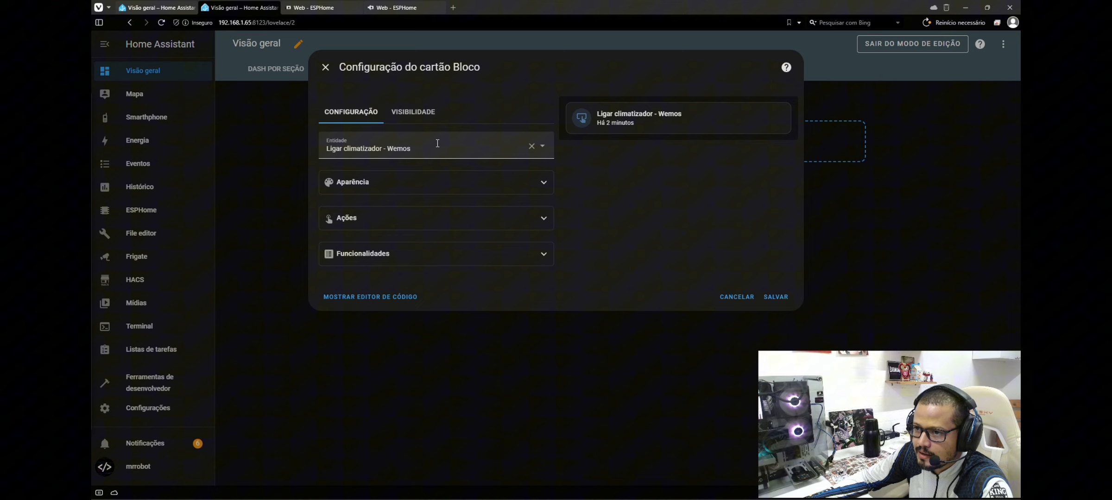
click(384, 182)
click(380, 216)
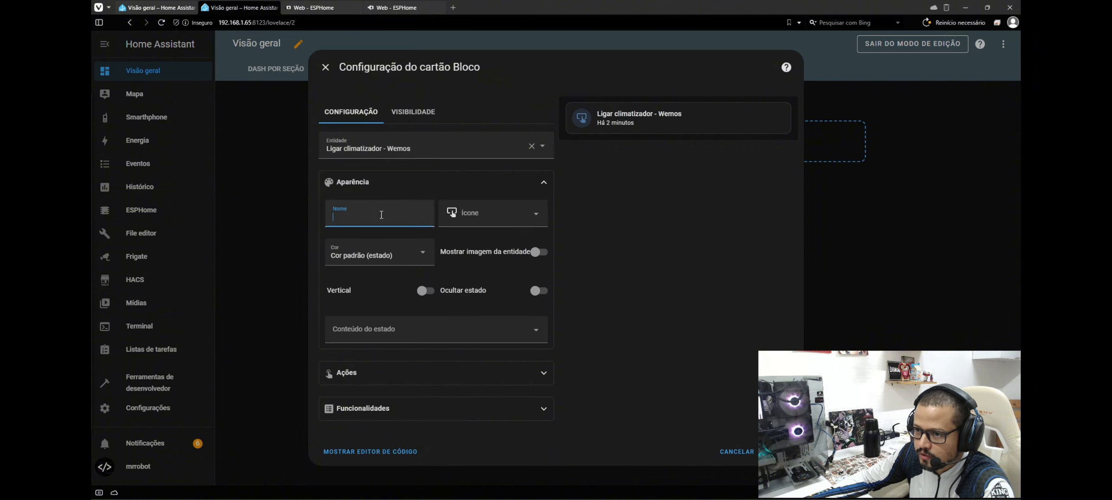
text(Ligar)
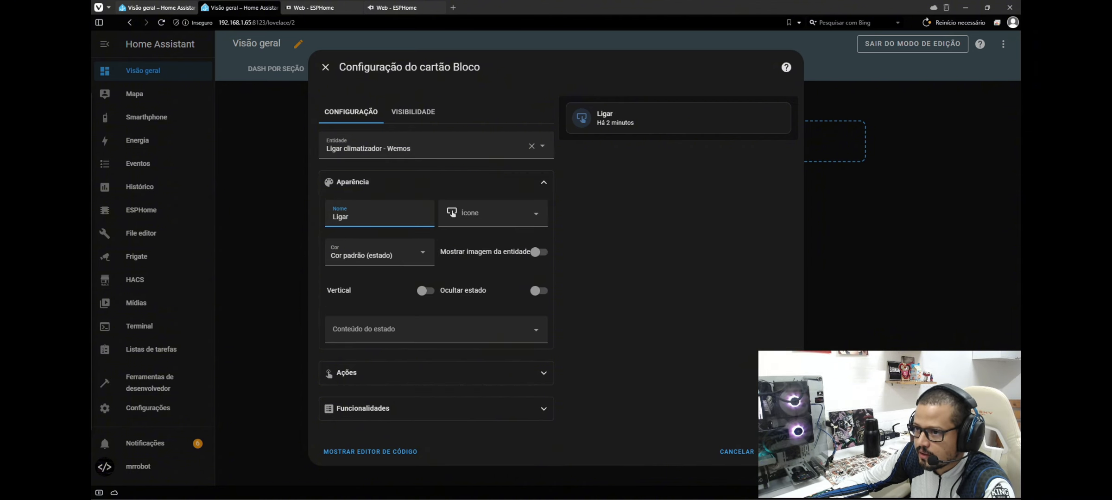
click(776, 452)
Step: Set the display name of the WemosD1 - Oscilar Climatizador tile to "Oscilar" and save the card
click(547, 145)
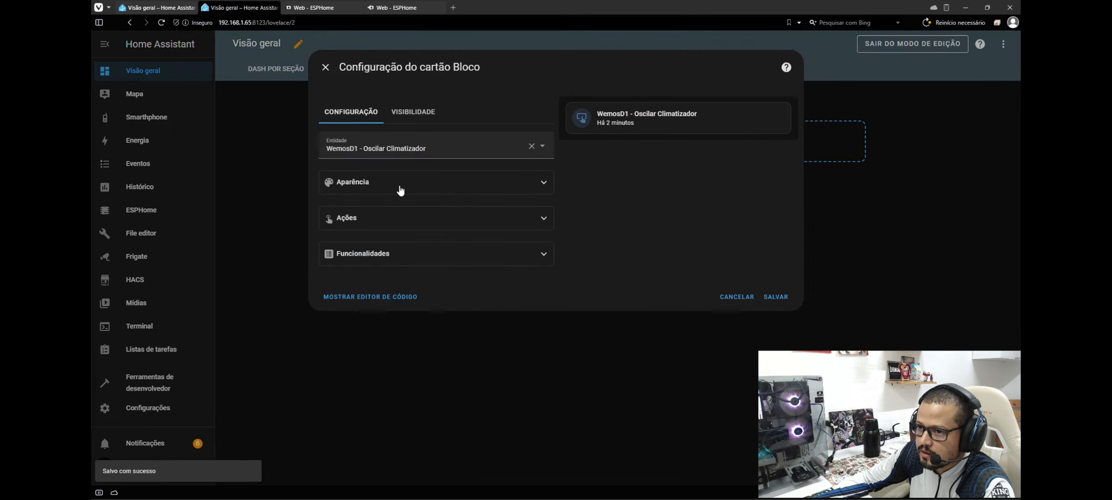
click(363, 183)
click(366, 217)
text(Os)
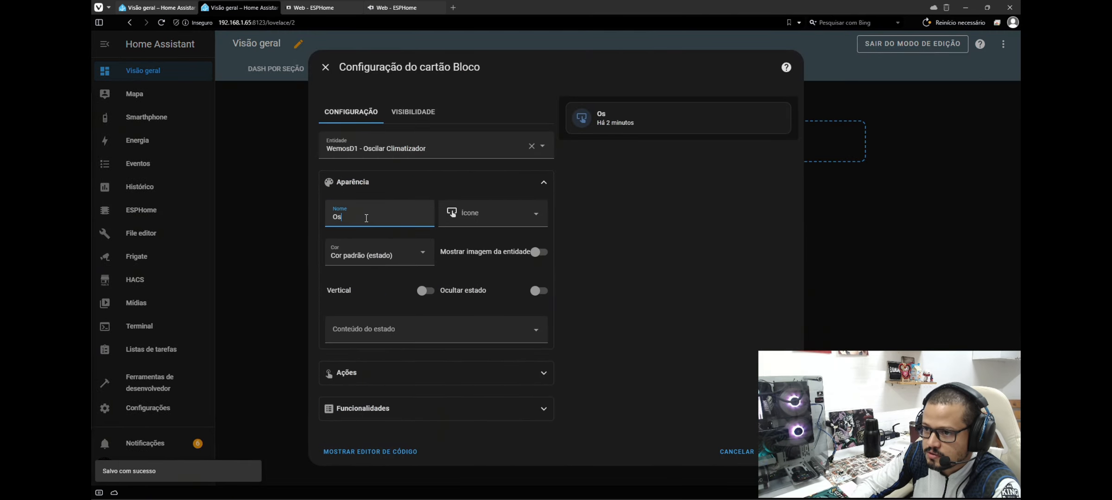
text(cilar)
click(776, 452)
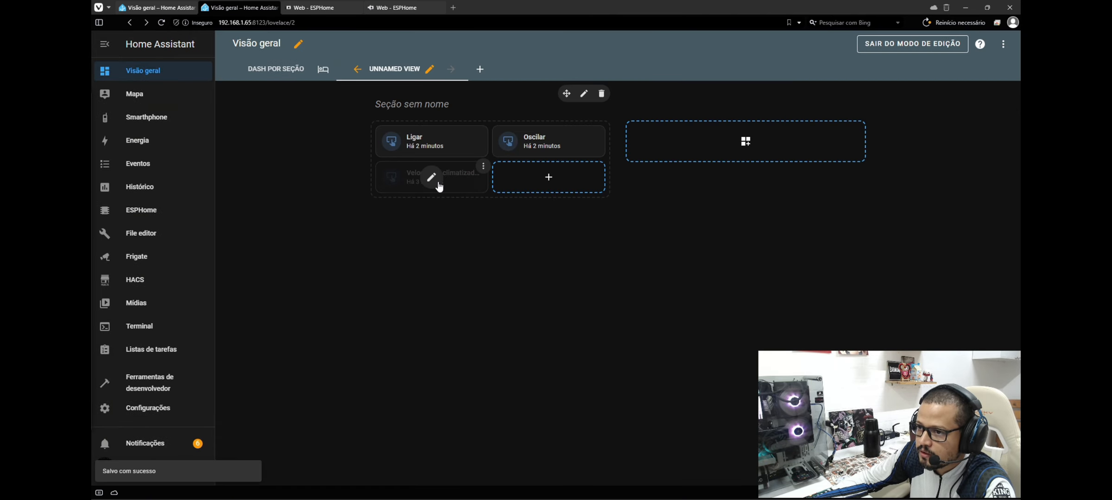
Step: Set the display name of the Velocidade climatizador - Wemos tile to "Velocidade" and save the card
click(431, 178)
click(357, 183)
click(367, 216)
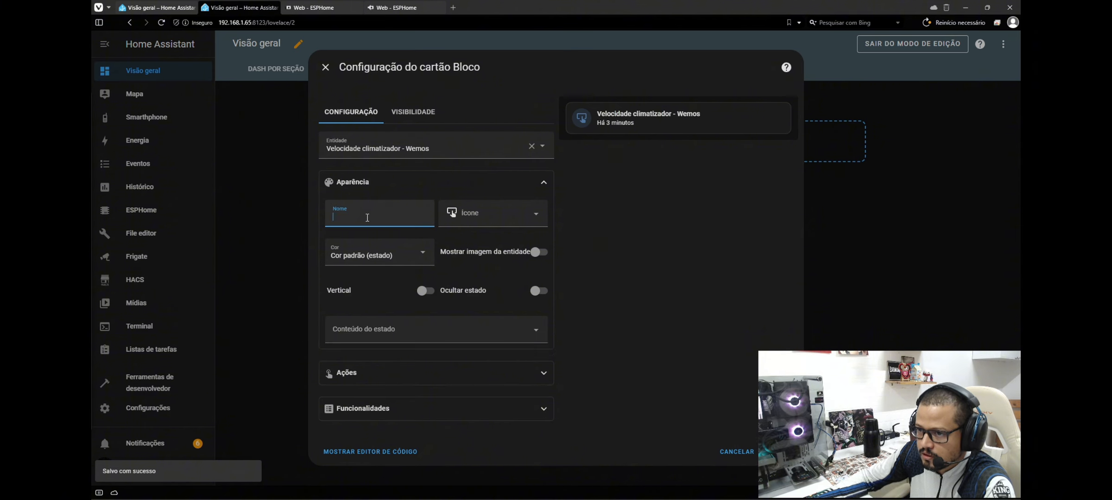
text(Velocidade)
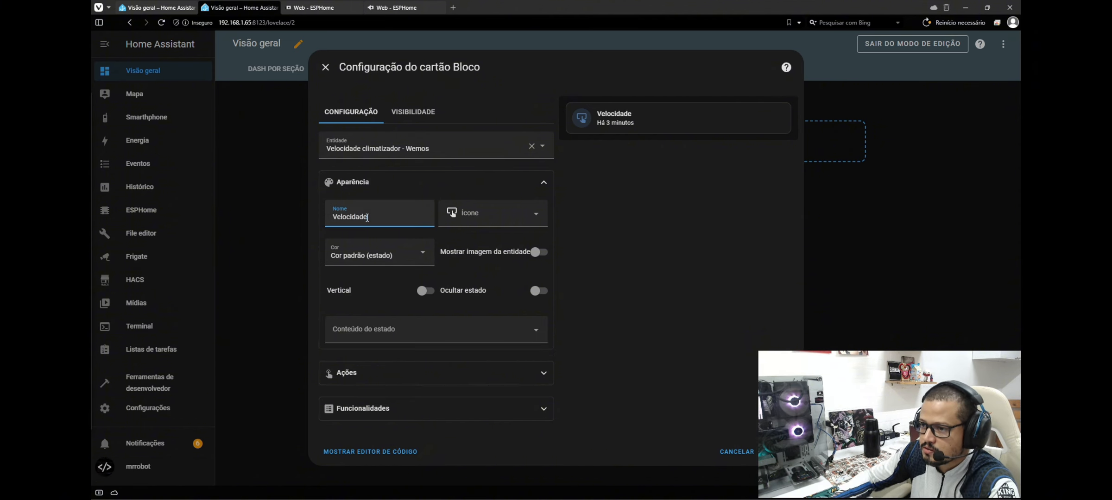
key(Return)
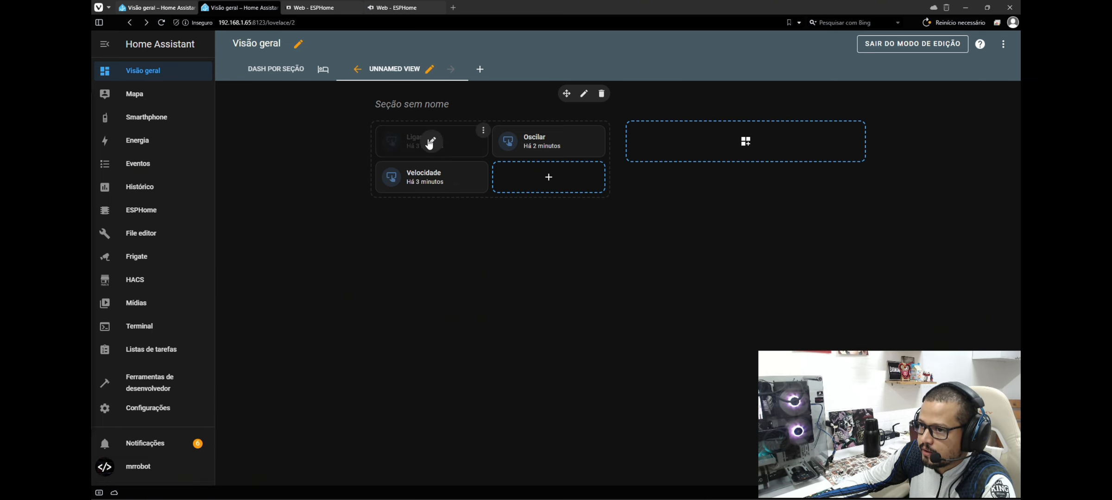
Step: Set both the tap action and the icon tap action of the Ligar tile to Alternar and save it
click(425, 139)
click(364, 216)
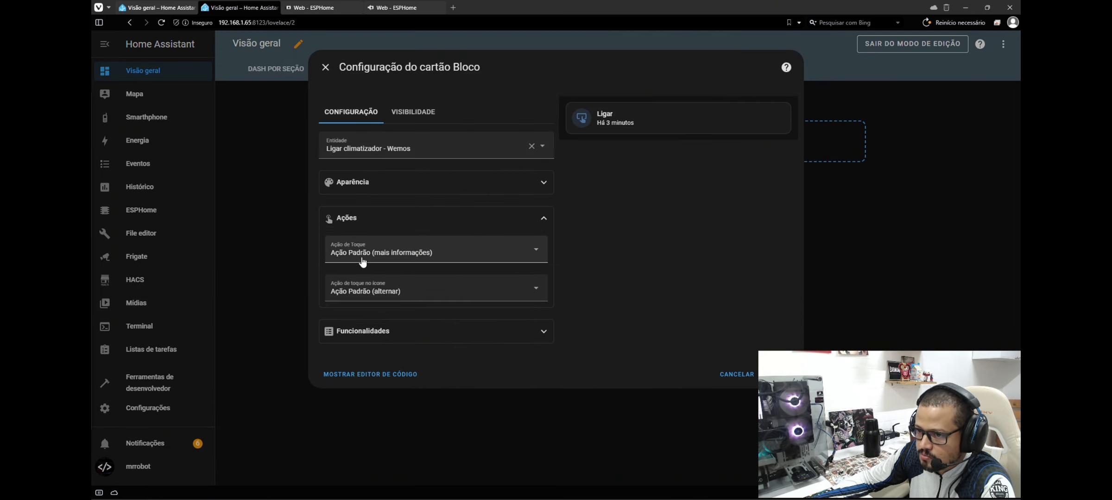
click(357, 254)
click(365, 288)
click(363, 285)
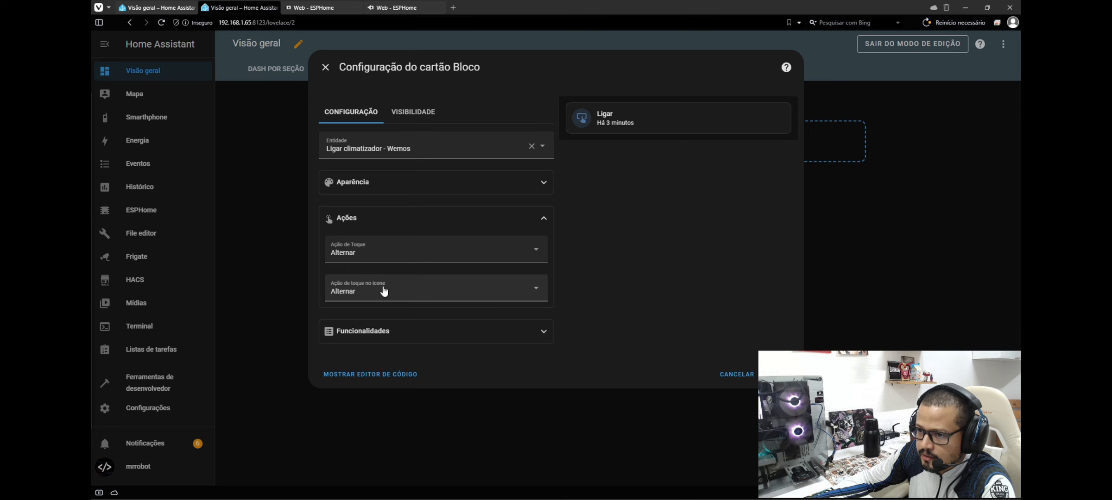
click(782, 375)
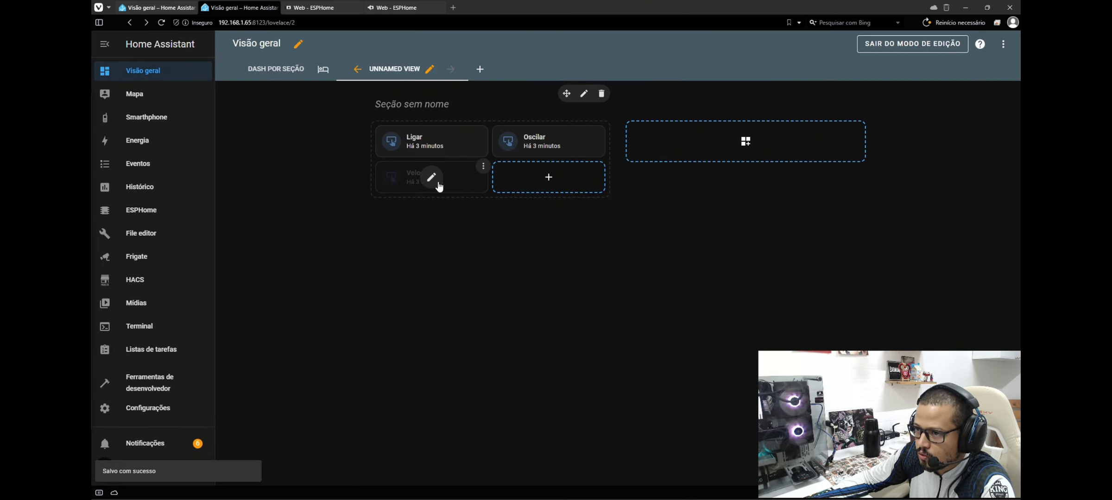
Step: Set both the tap action and the icon tap action of the Oscilar tile to Alternar and save it
click(539, 157)
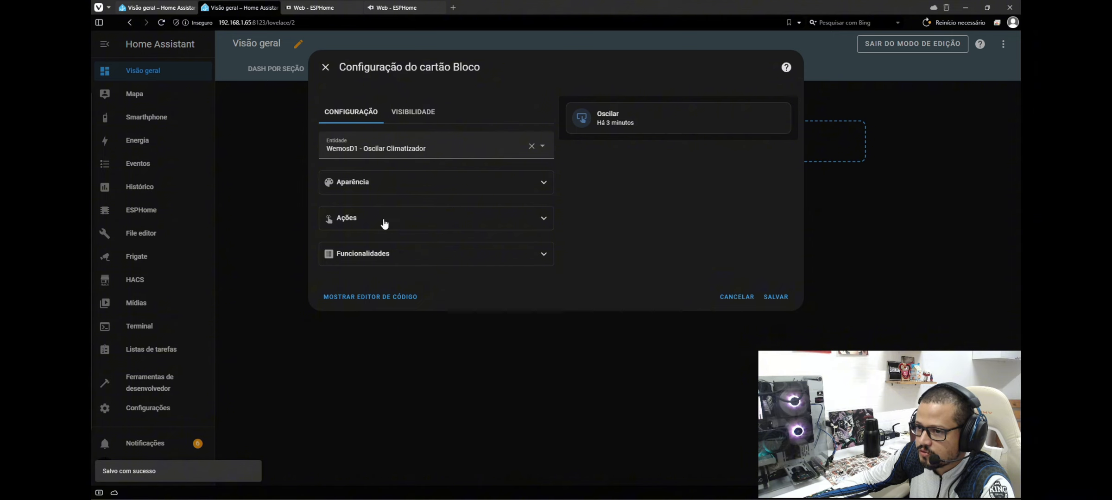
click(384, 224)
click(388, 253)
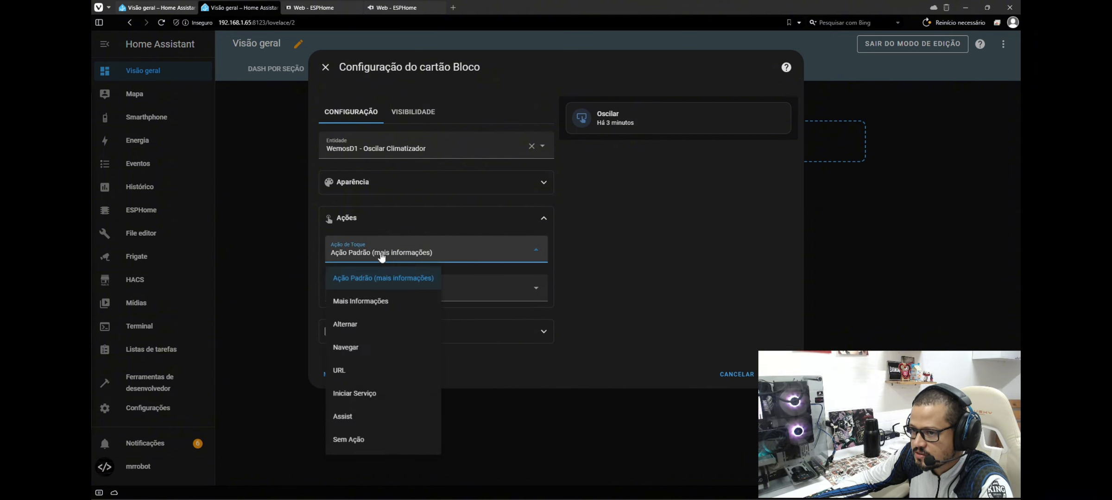
click(406, 324)
click(390, 290)
click(364, 153)
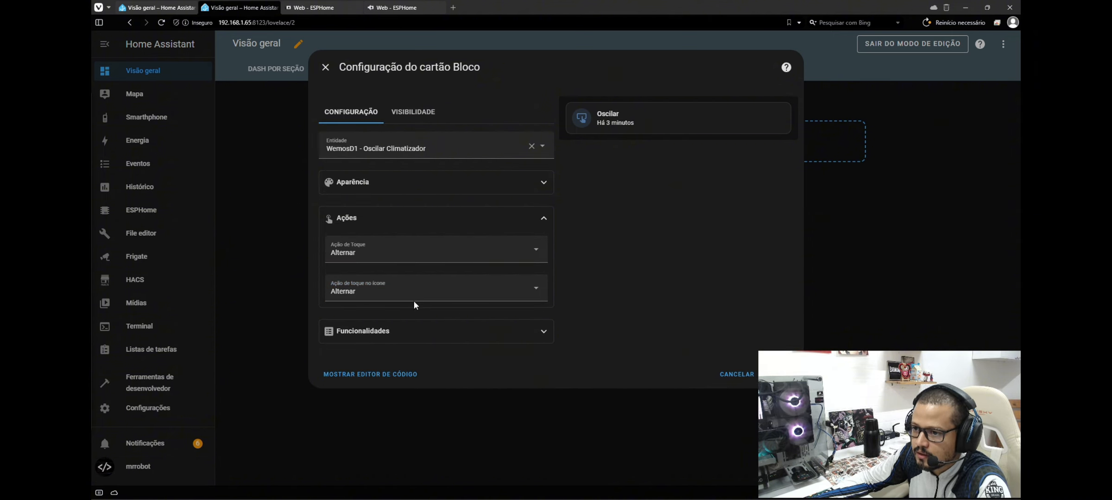
click(783, 375)
Step: Check the tap and icon tap actions configured for the Ligar and Oscilar tiles
click(468, 153)
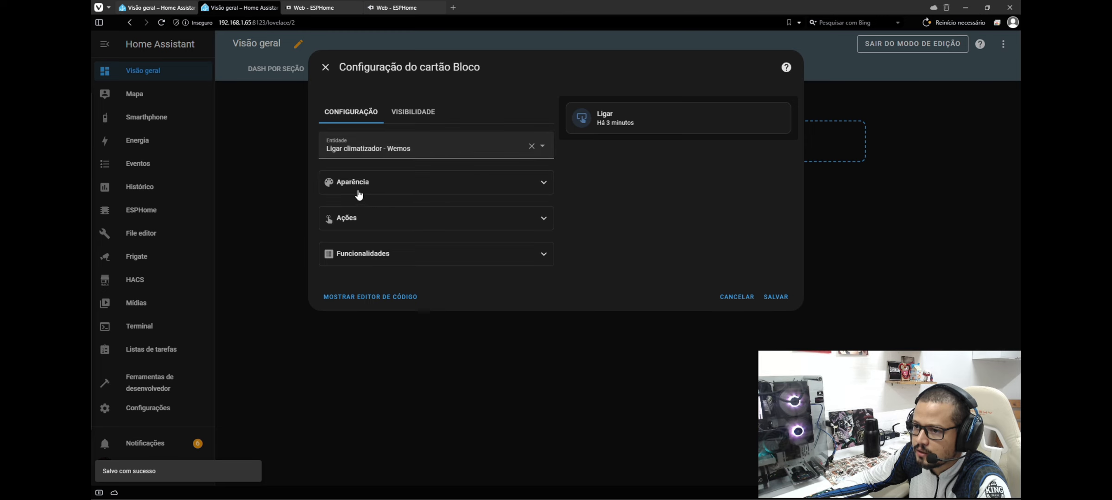
click(361, 222)
click(362, 259)
click(712, 271)
click(783, 375)
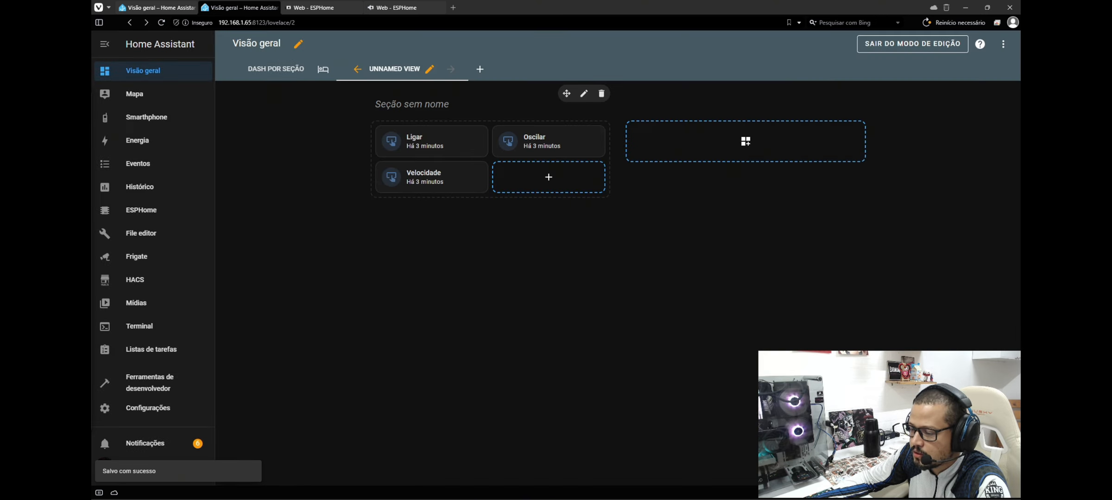
click(547, 143)
click(385, 217)
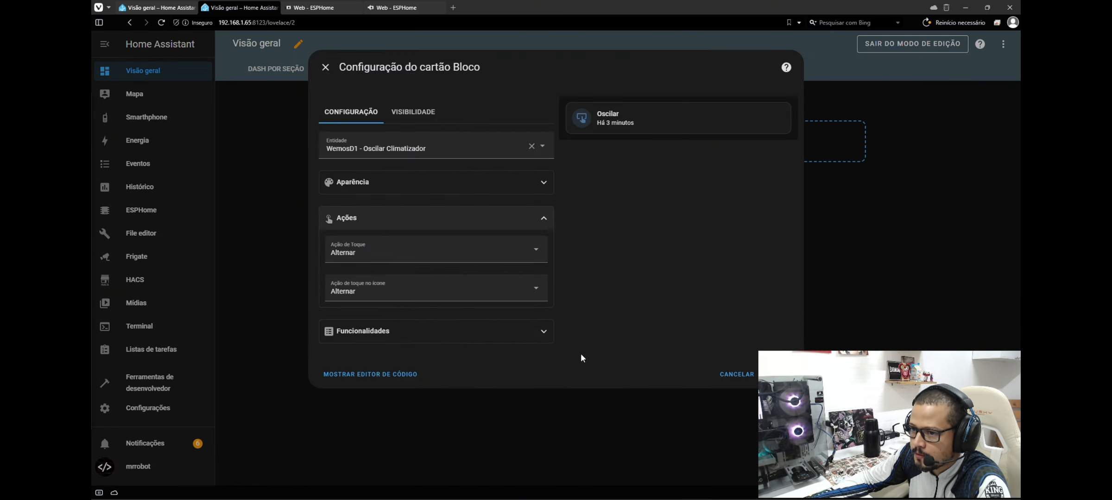
click(783, 374)
Step: Set both the tap action and the icon tap action of the Velocidade tile to Alternar and save it
click(428, 180)
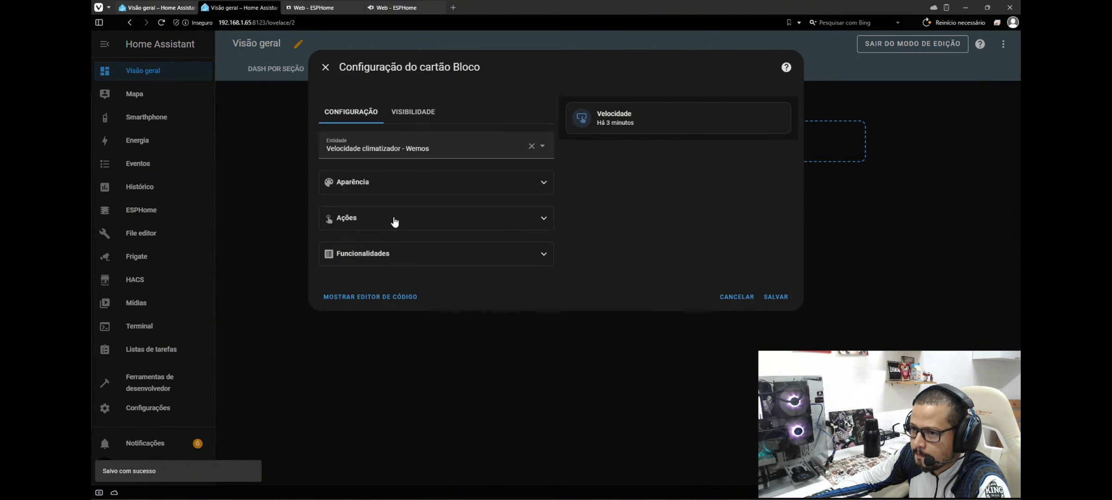
click(392, 220)
click(381, 258)
click(352, 330)
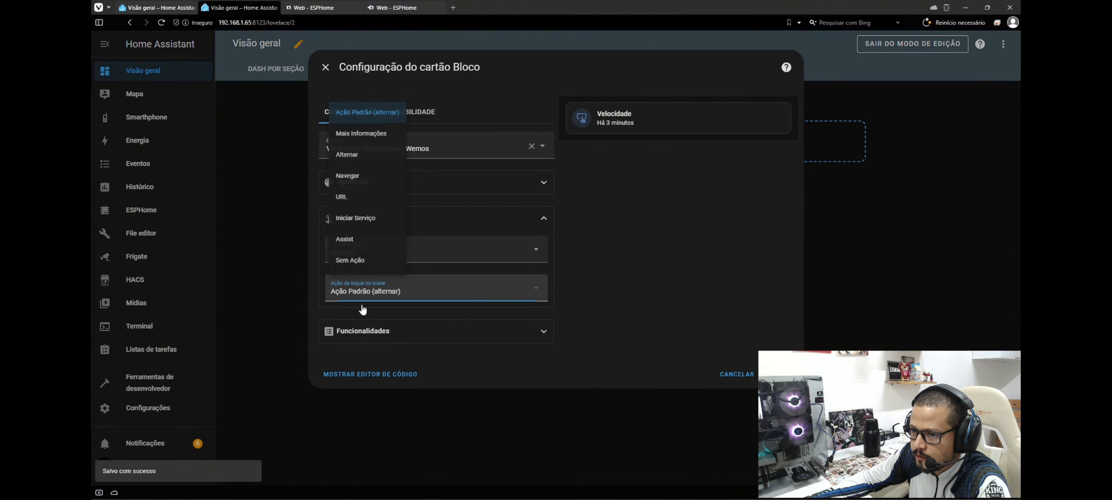
click(363, 291)
click(350, 144)
click(783, 375)
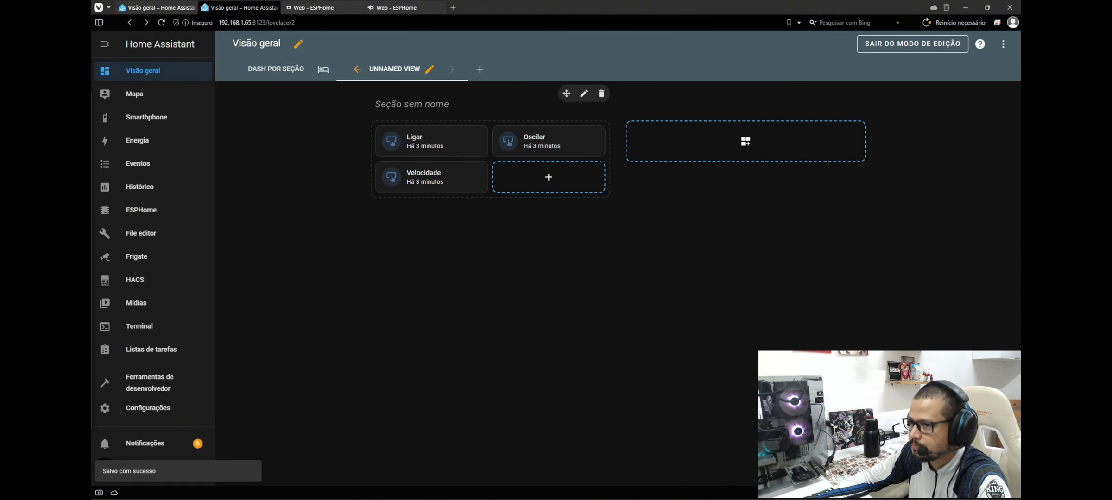